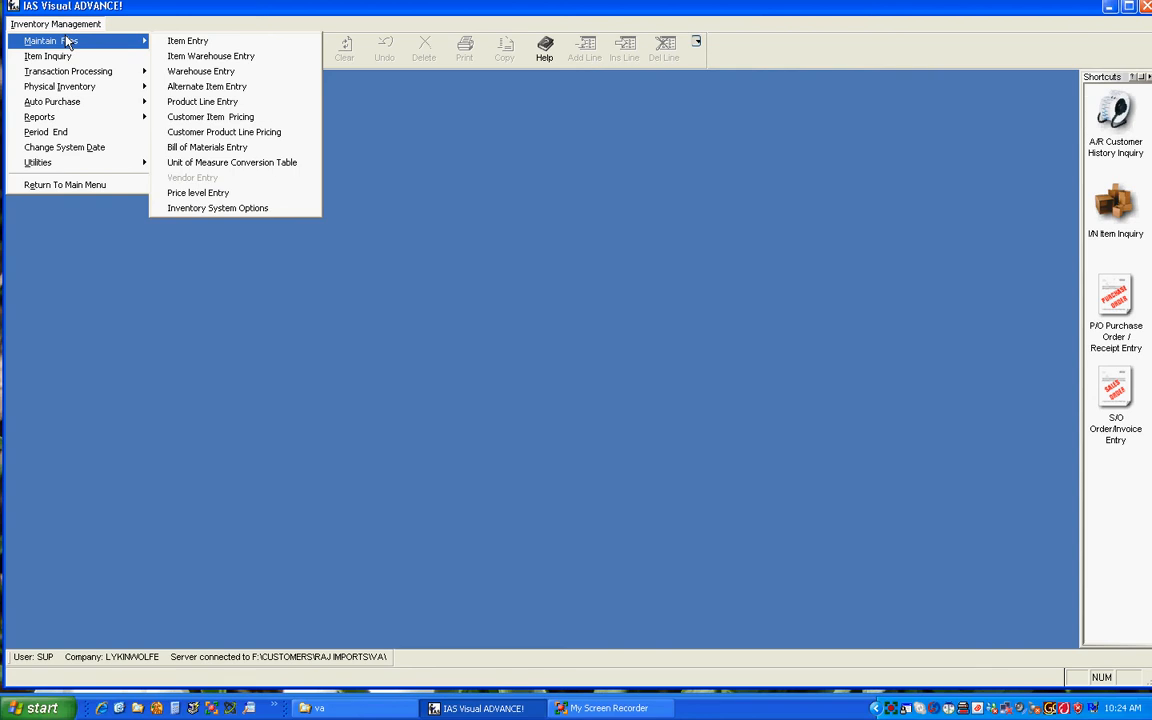
Step: Open Inventory System Options and review the year end, history retention and purchase order quantity defaults
left_click(218, 208)
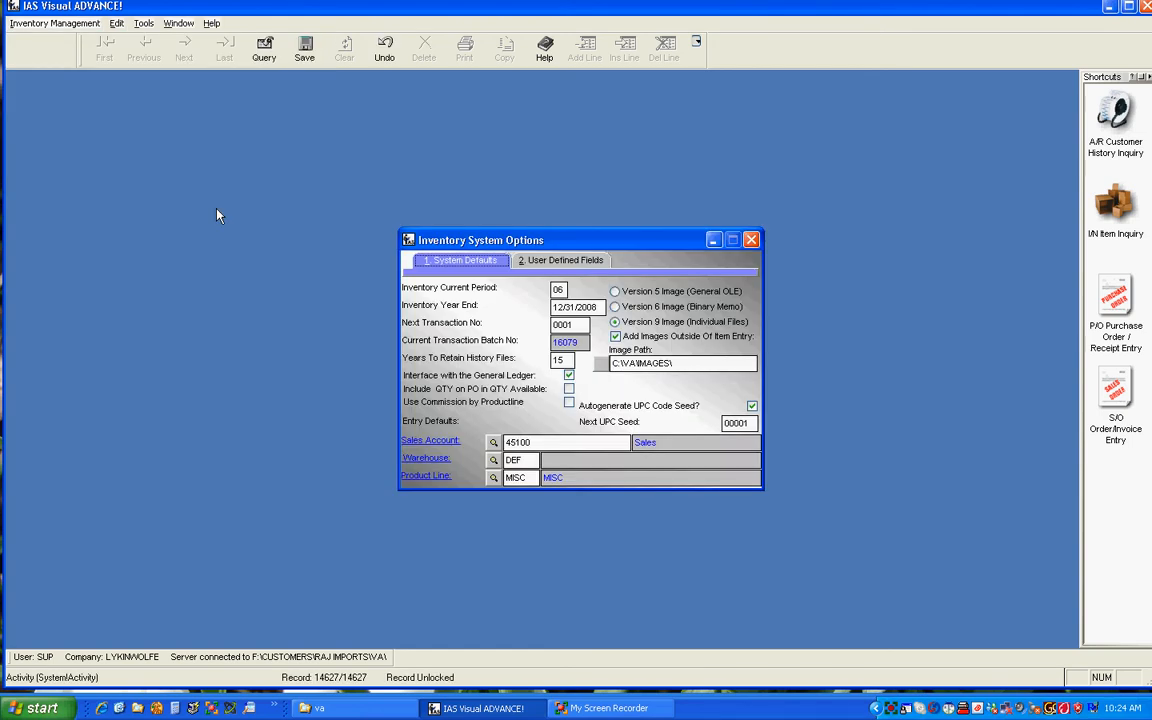
left_click_drag(622, 241, 532, 190)
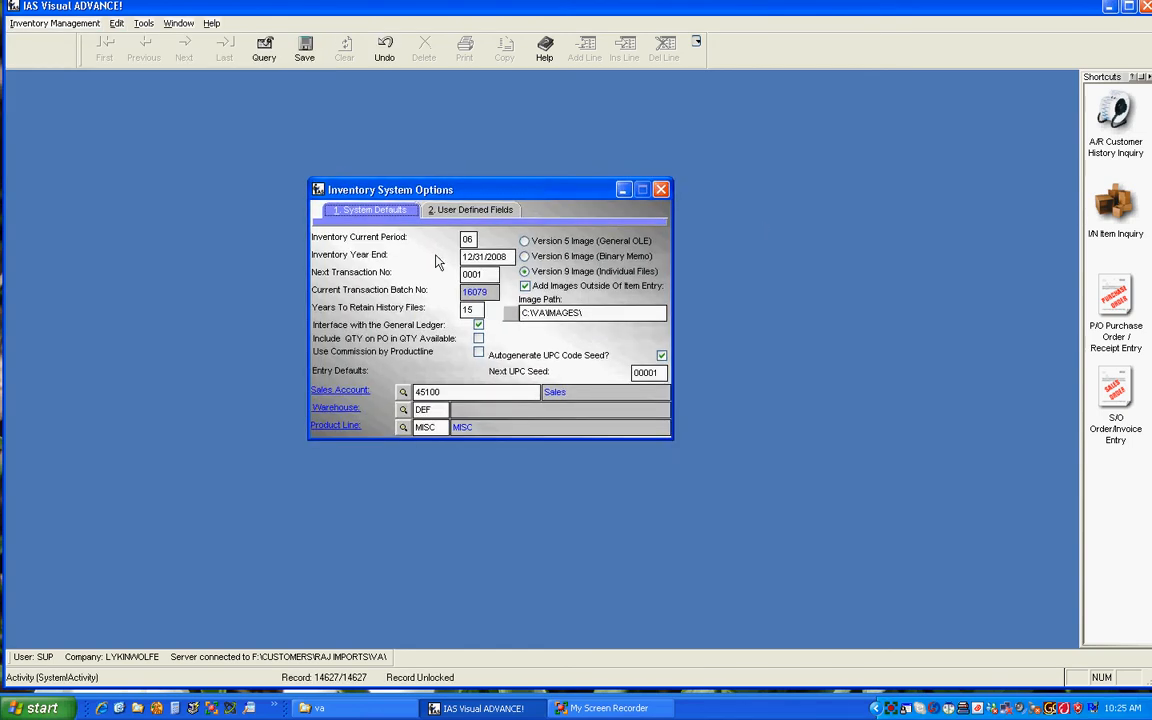
left_click(490, 256)
left_click(478, 309)
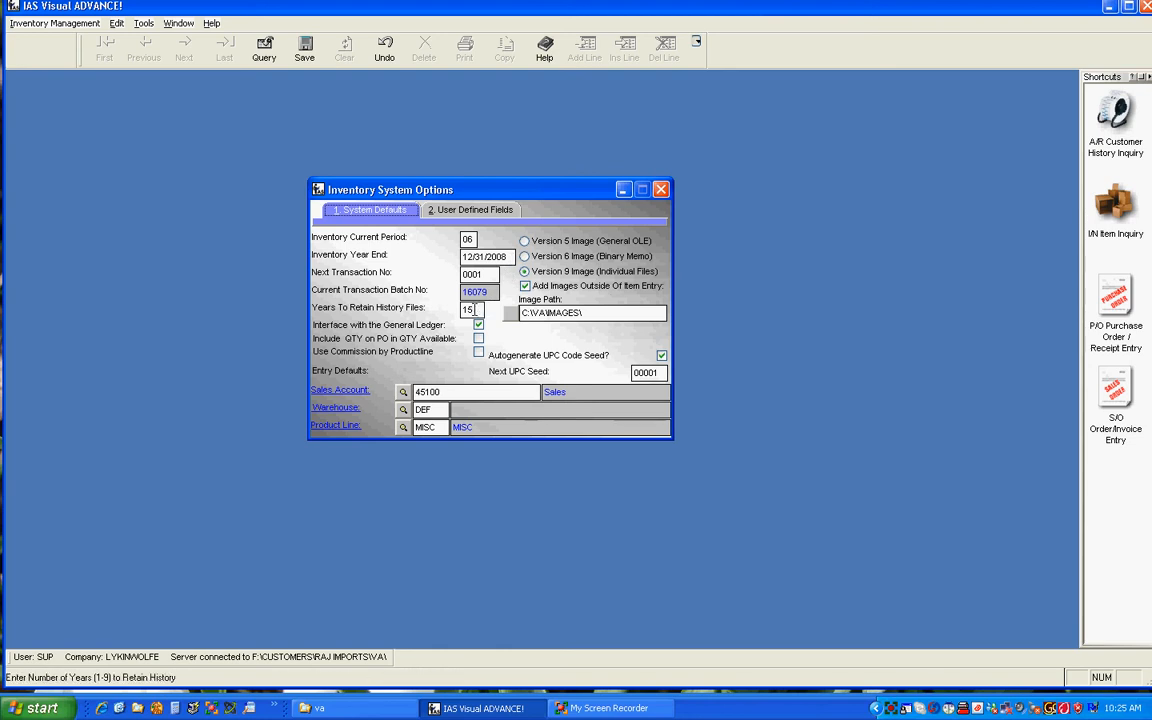
key("Tab")
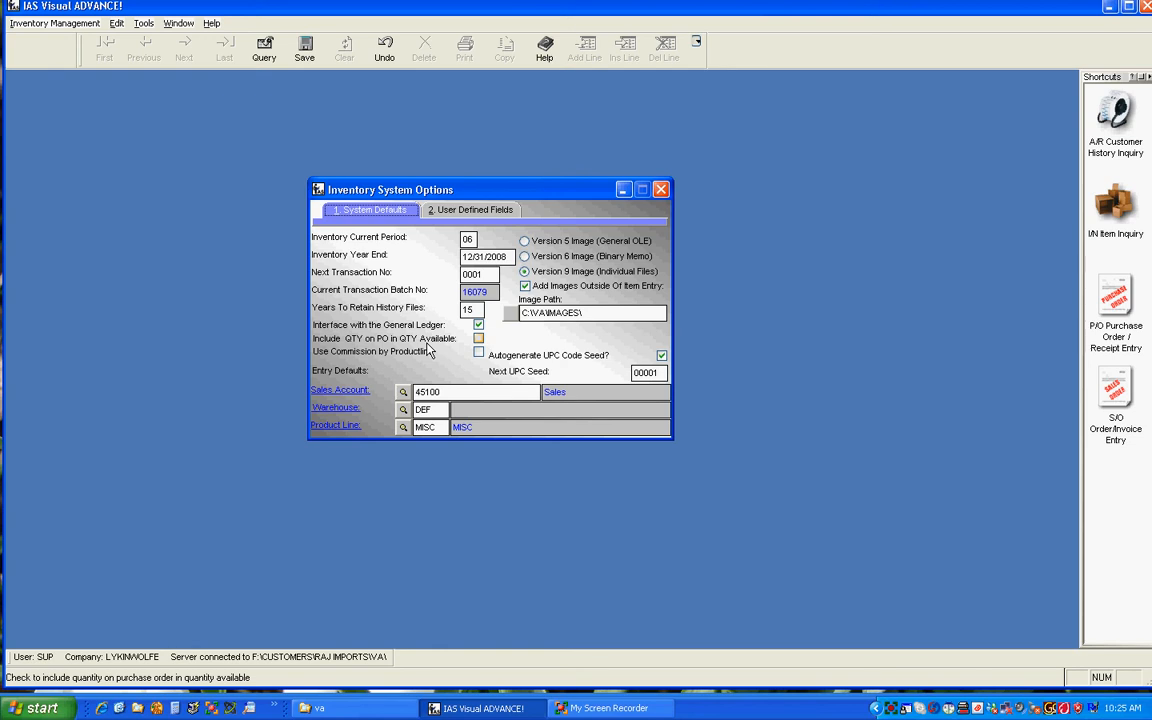
key("Tab")
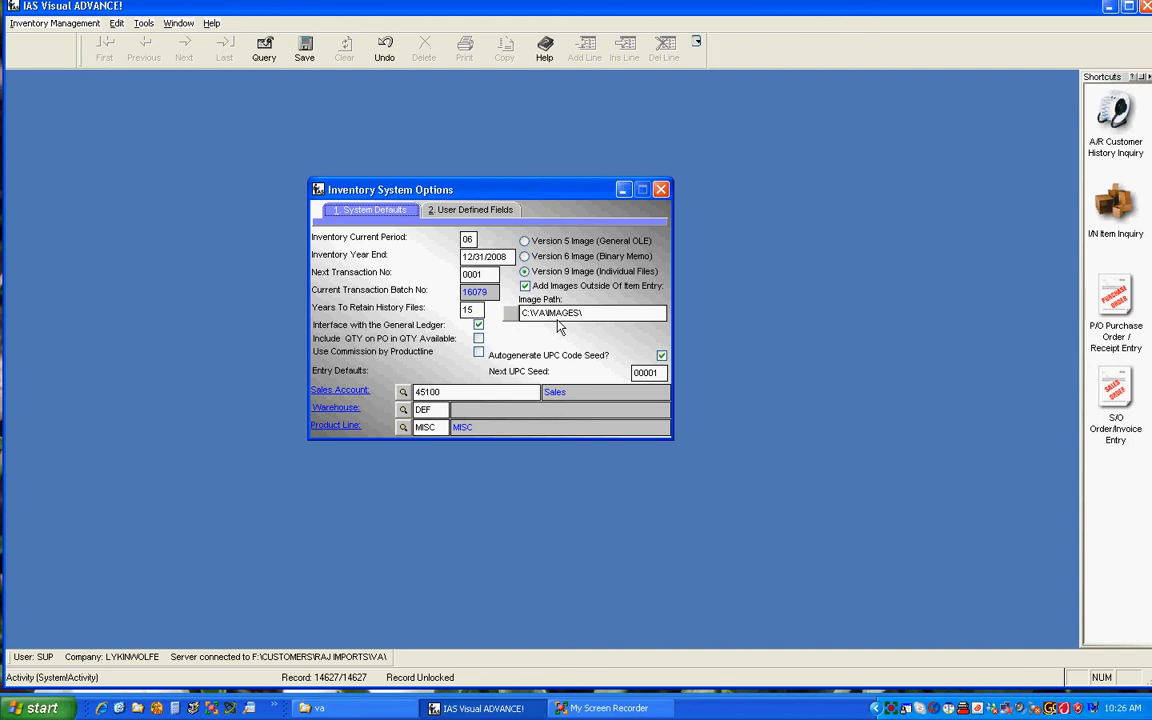
Step: Examine the image path and the user-defined field headings, and close the inventory system options
left_click_drag(603, 313, 519, 314)
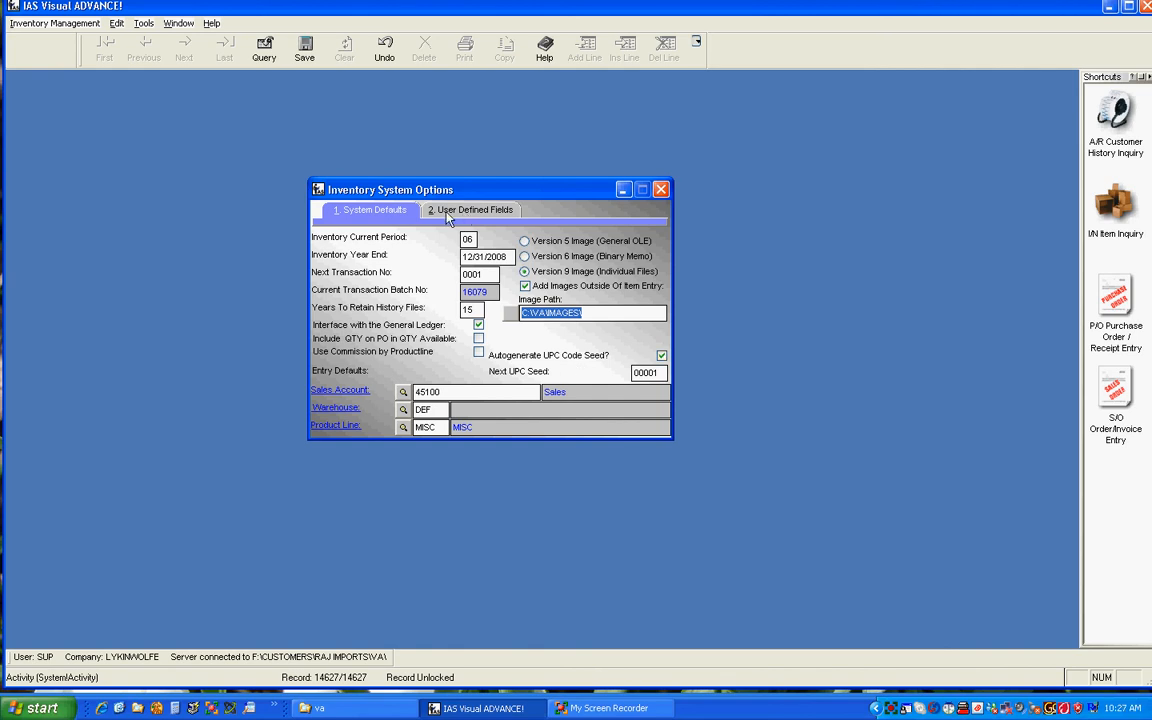
left_click(539, 314)
double_click(533, 314)
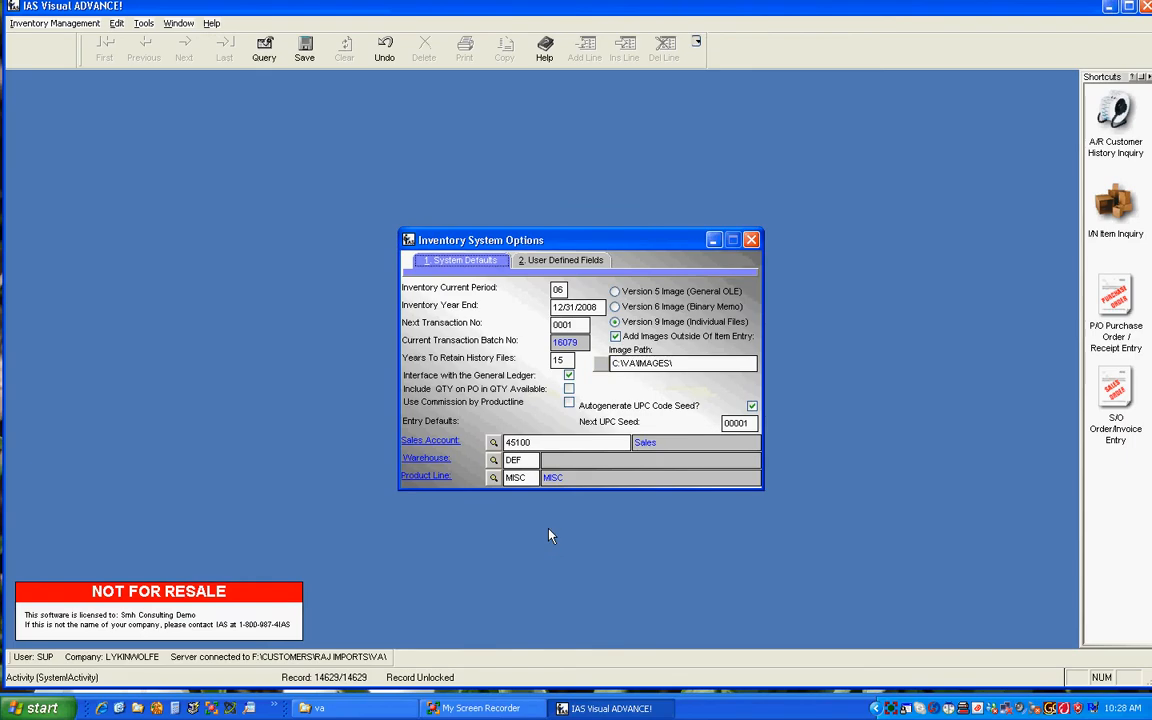
left_click(555, 262)
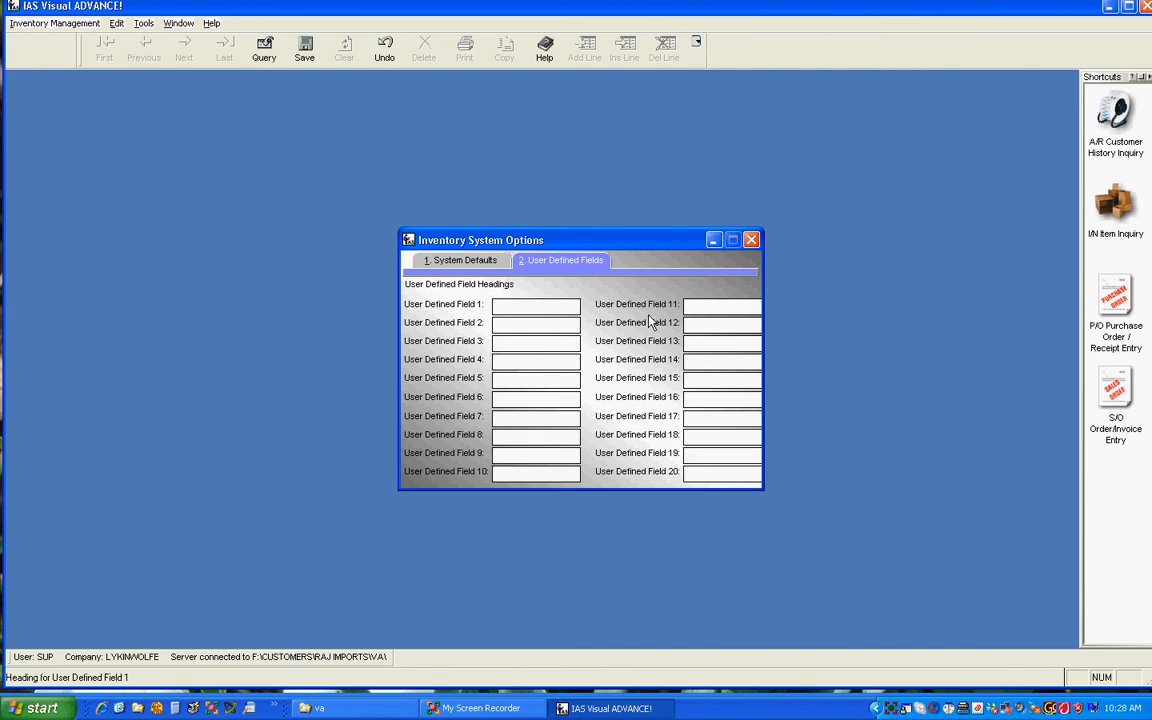
left_click(750, 241)
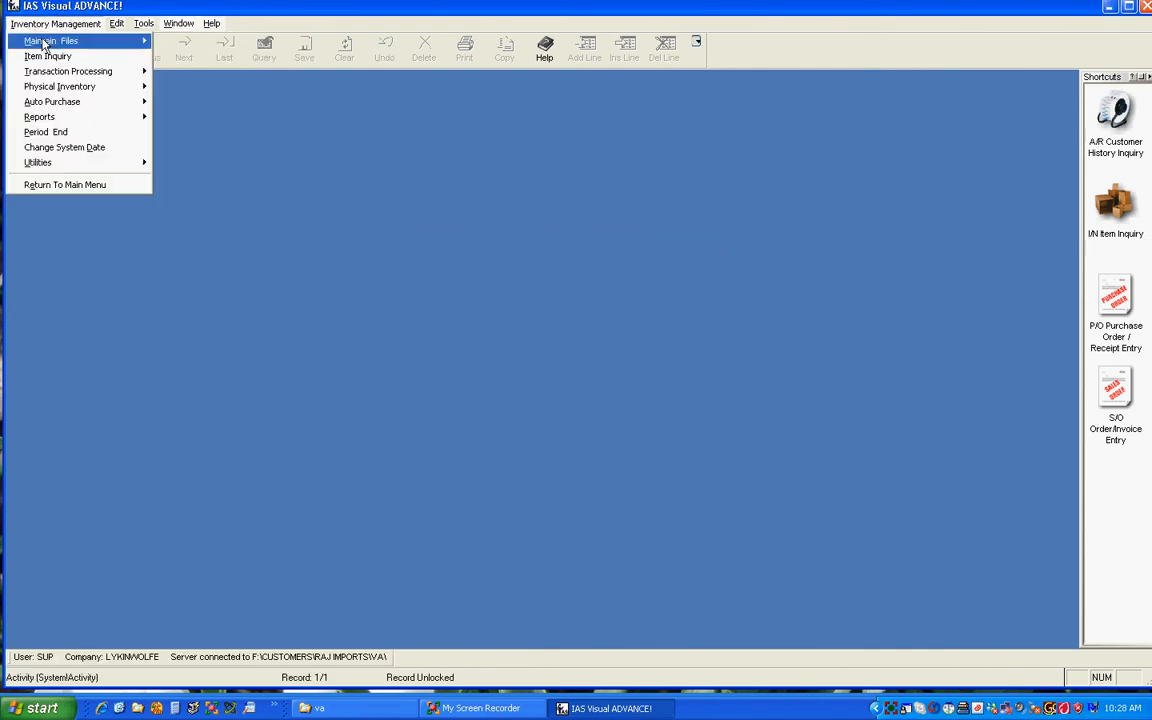
Step: Open Item Entry in an enlarged window and load the first item record
mouse_move(140, 48)
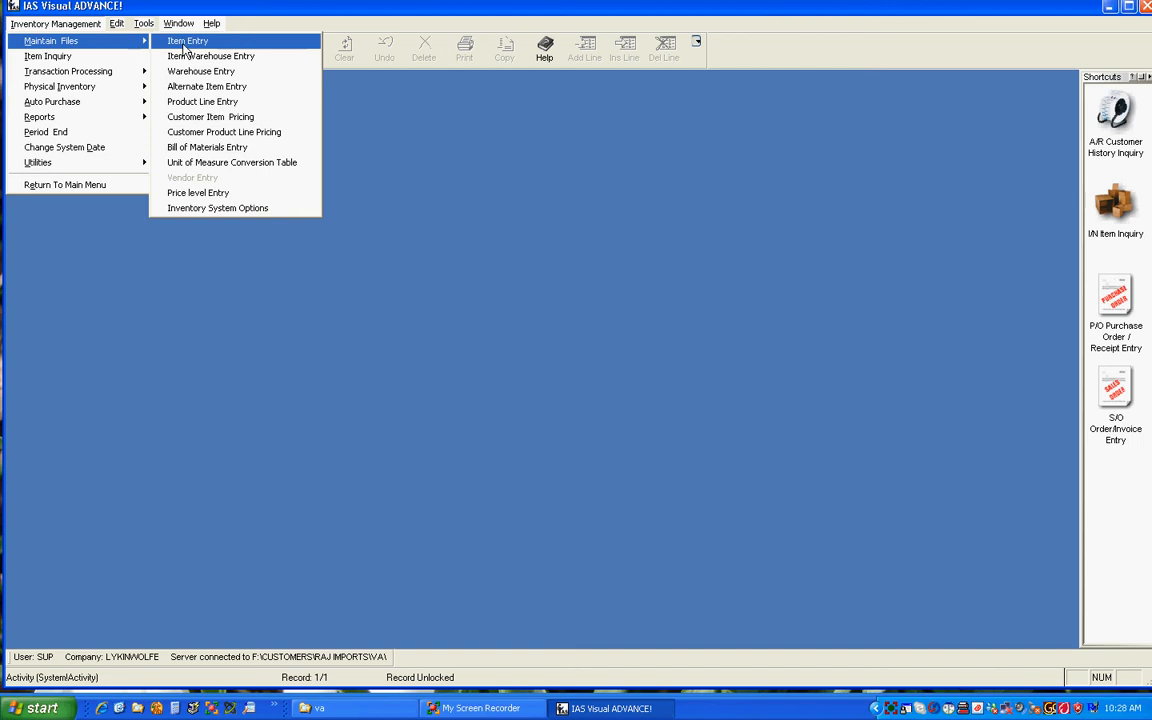
left_click(185, 43)
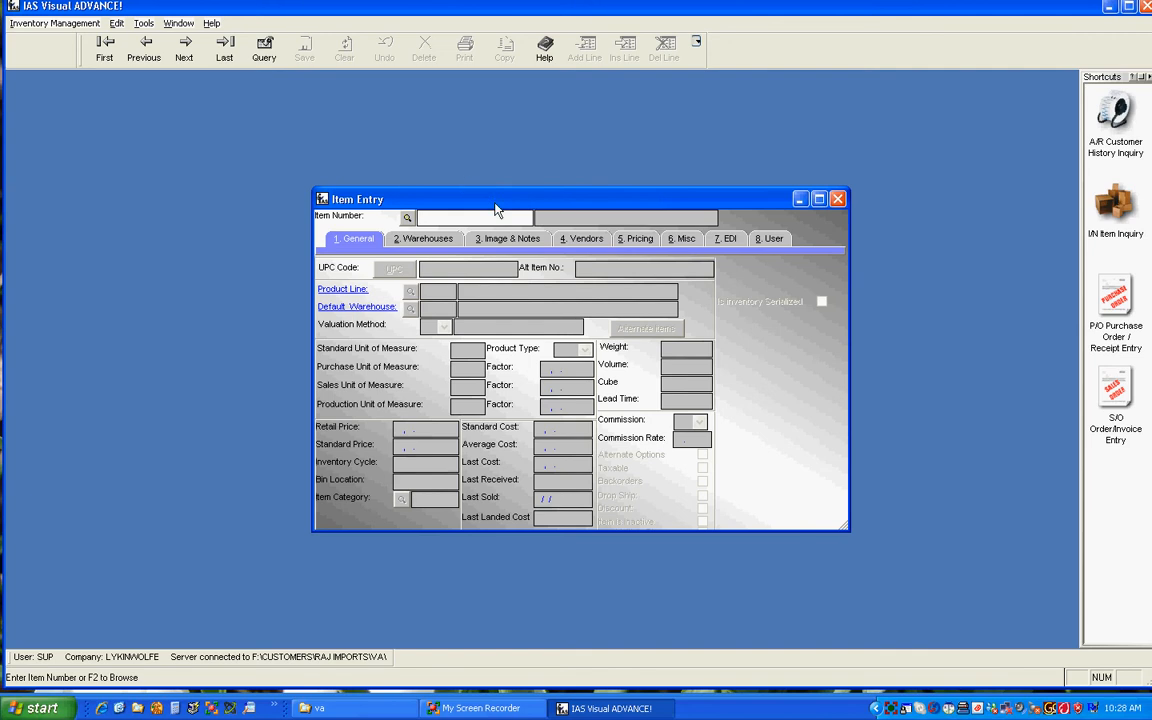
left_click_drag(494, 201, 481, 175)
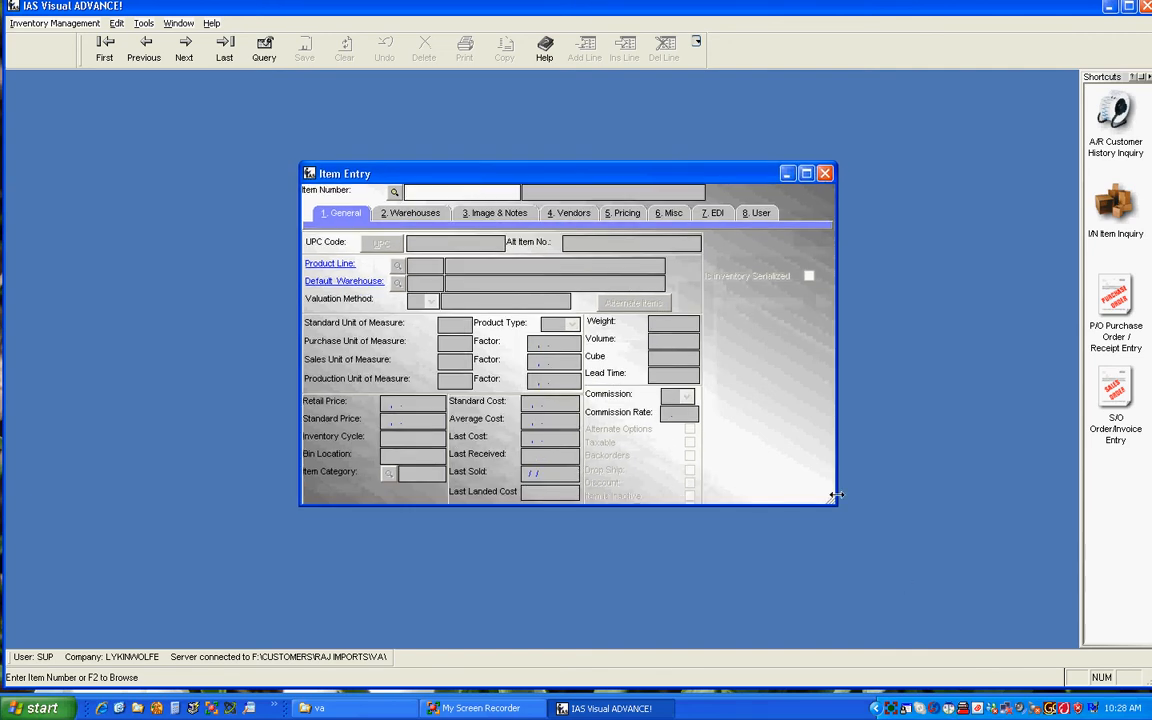
left_click_drag(836, 503, 891, 553)
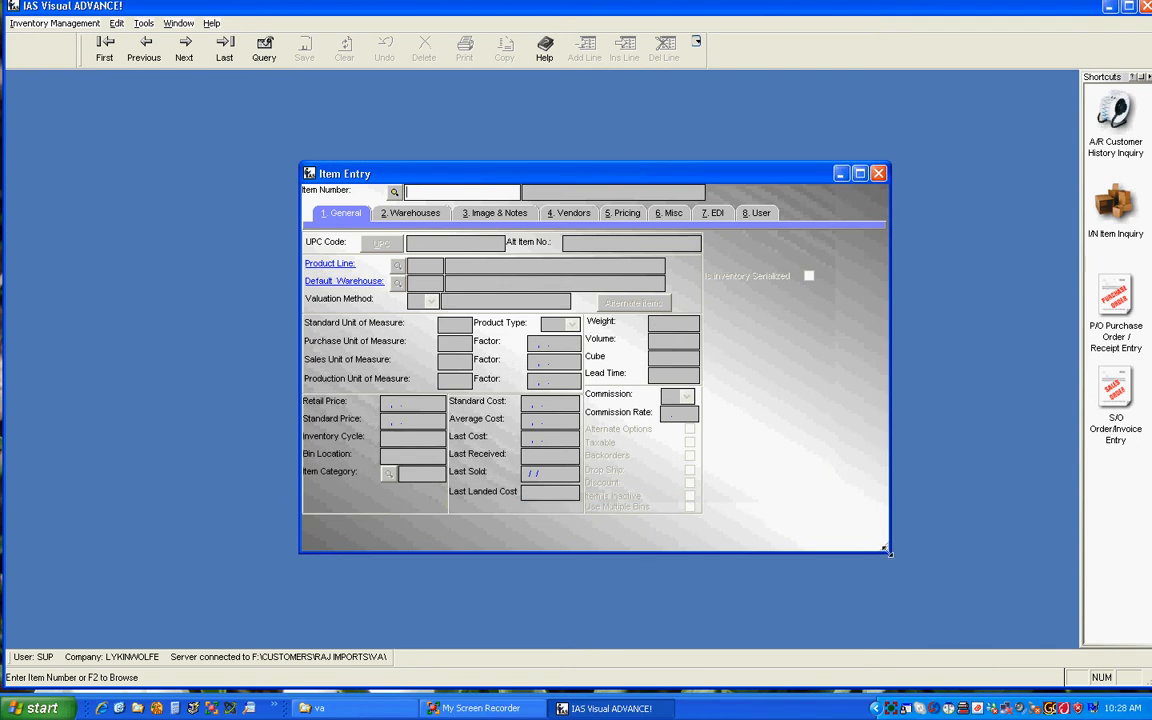
left_click(104, 45)
left_click_drag(614, 175, 442, 92)
left_click(230, 107)
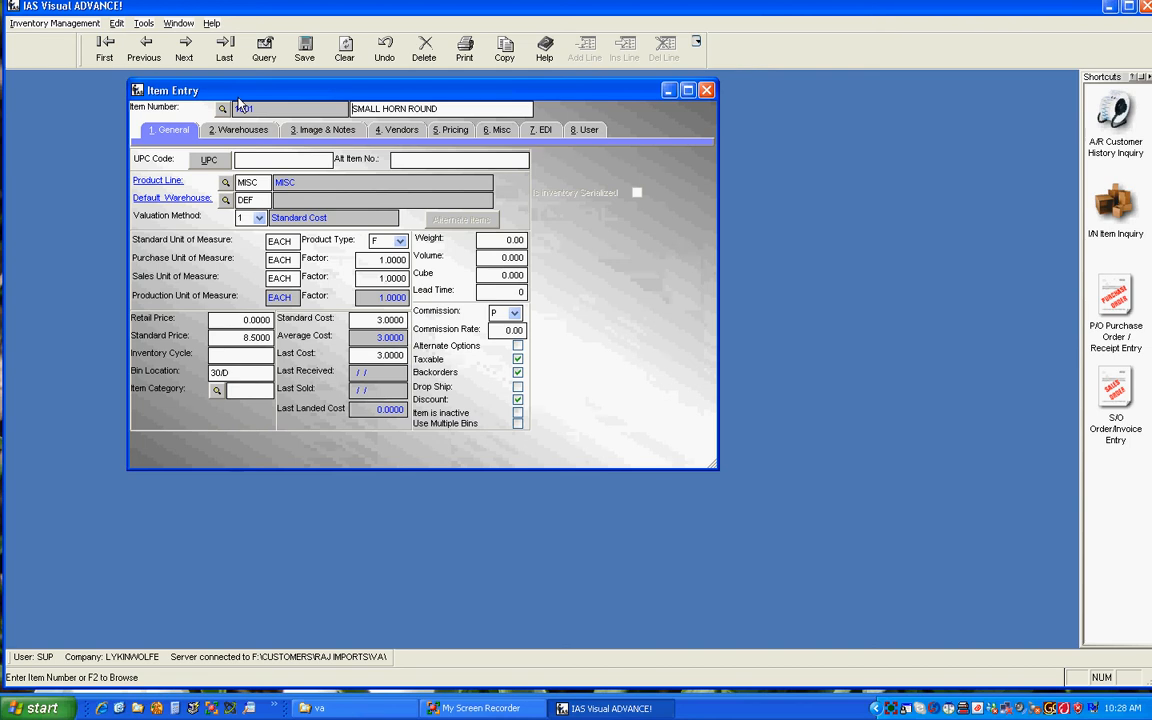
key("Tab")
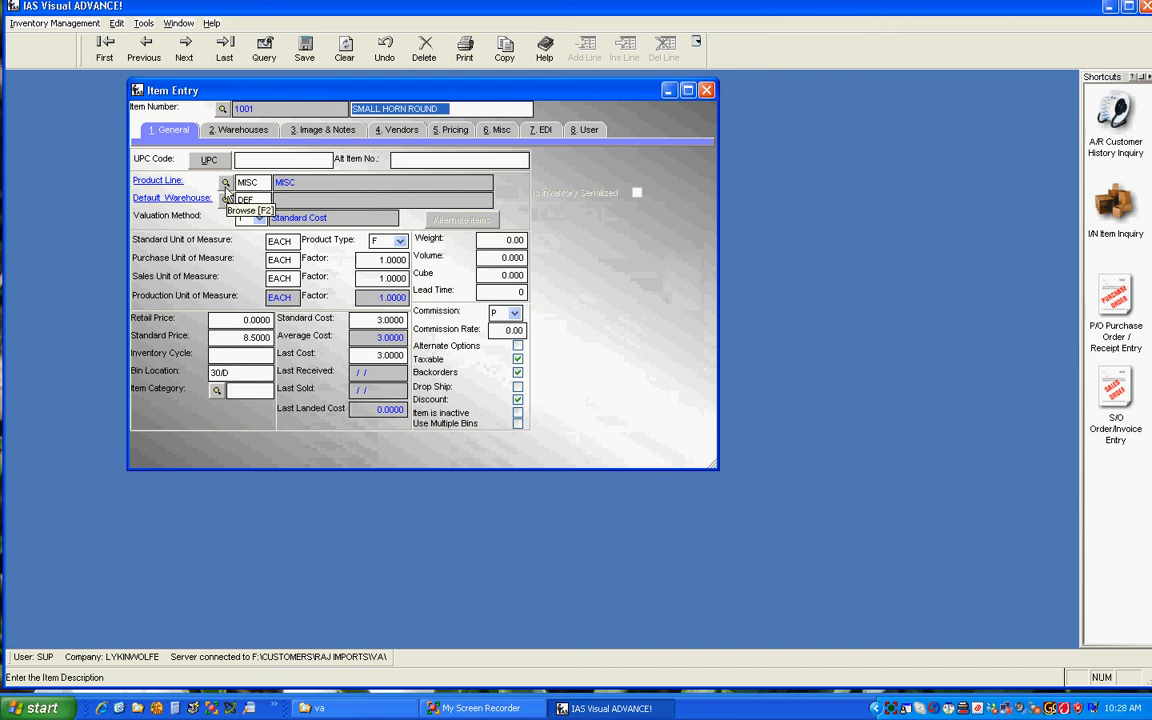
Step: Generate a UPC code for the SMALL HORN ROUND item
left_click(242, 160)
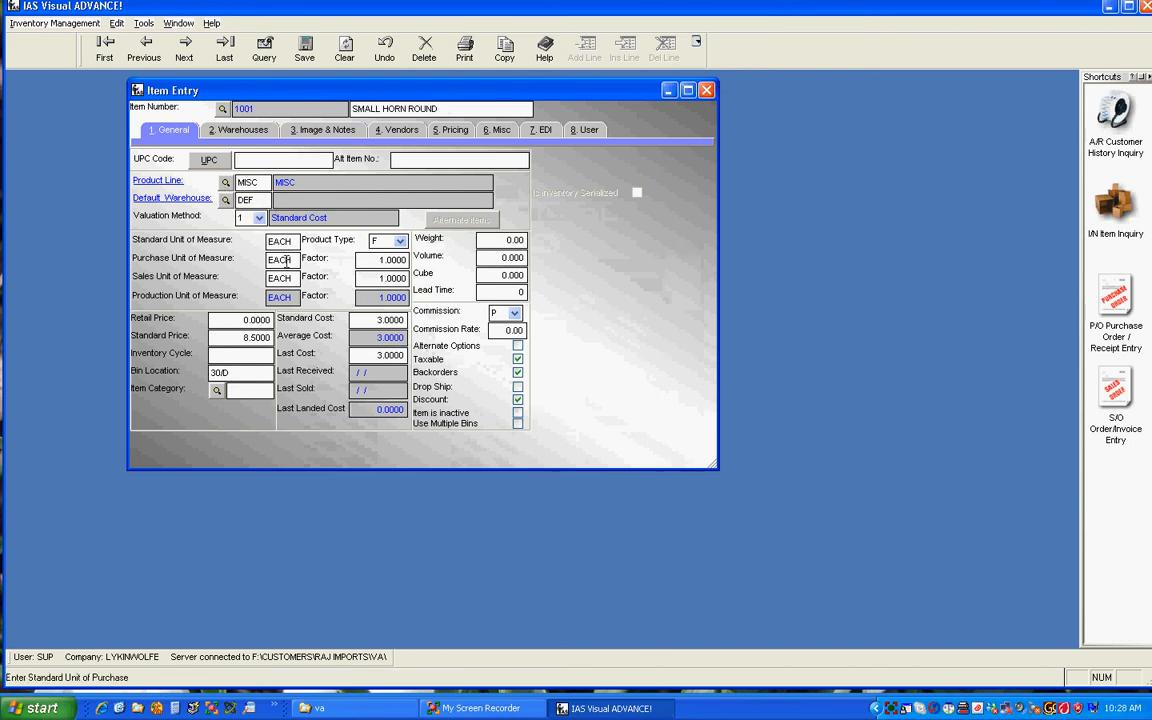
left_click(209, 161)
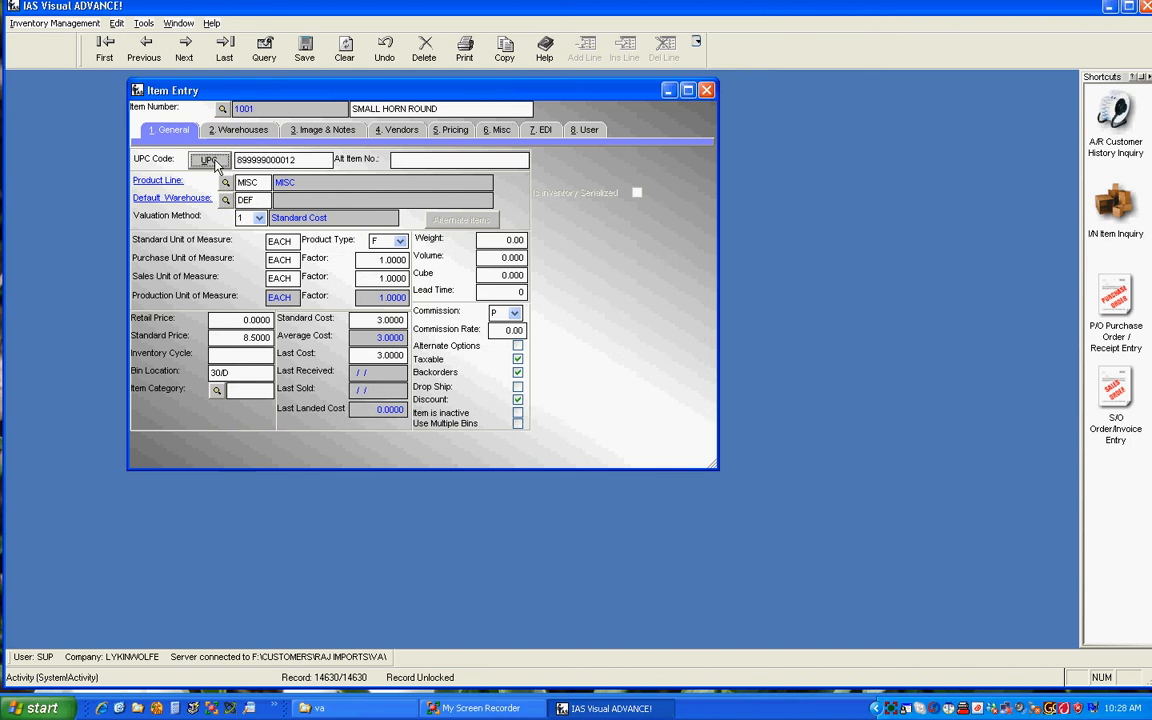
left_click(286, 241)
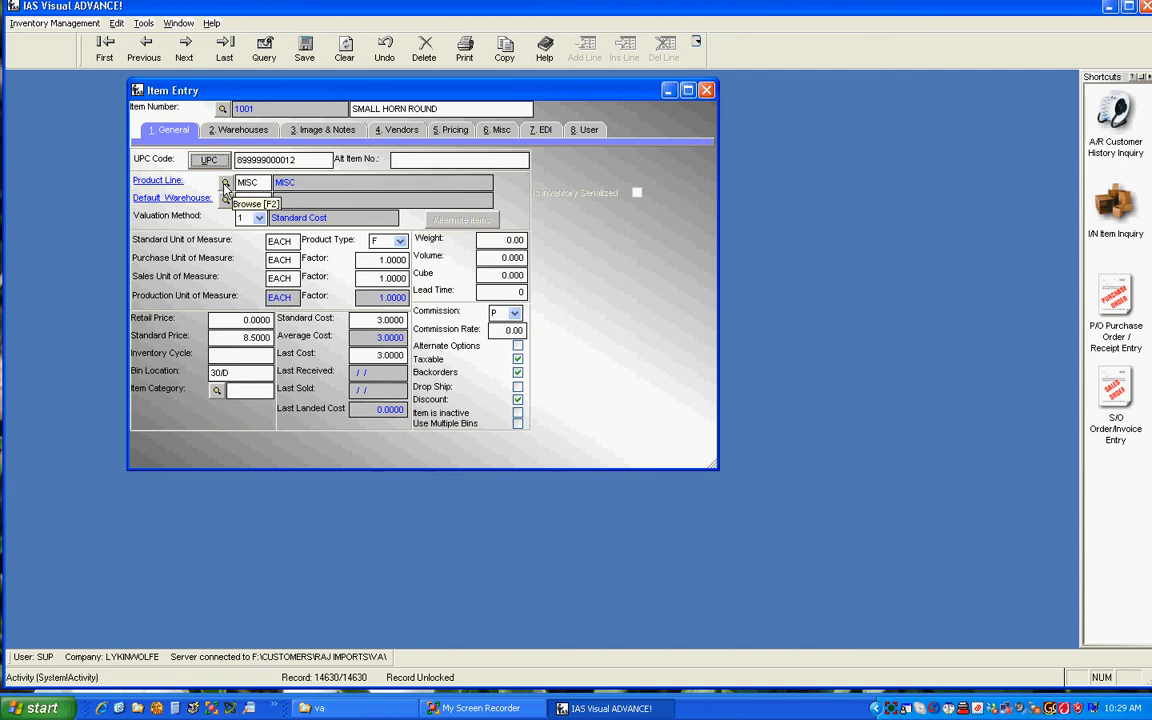
Step: Open the item's MISC product line record beside the item form and view its product type options
left_click_drag(290, 90, 258, 84)
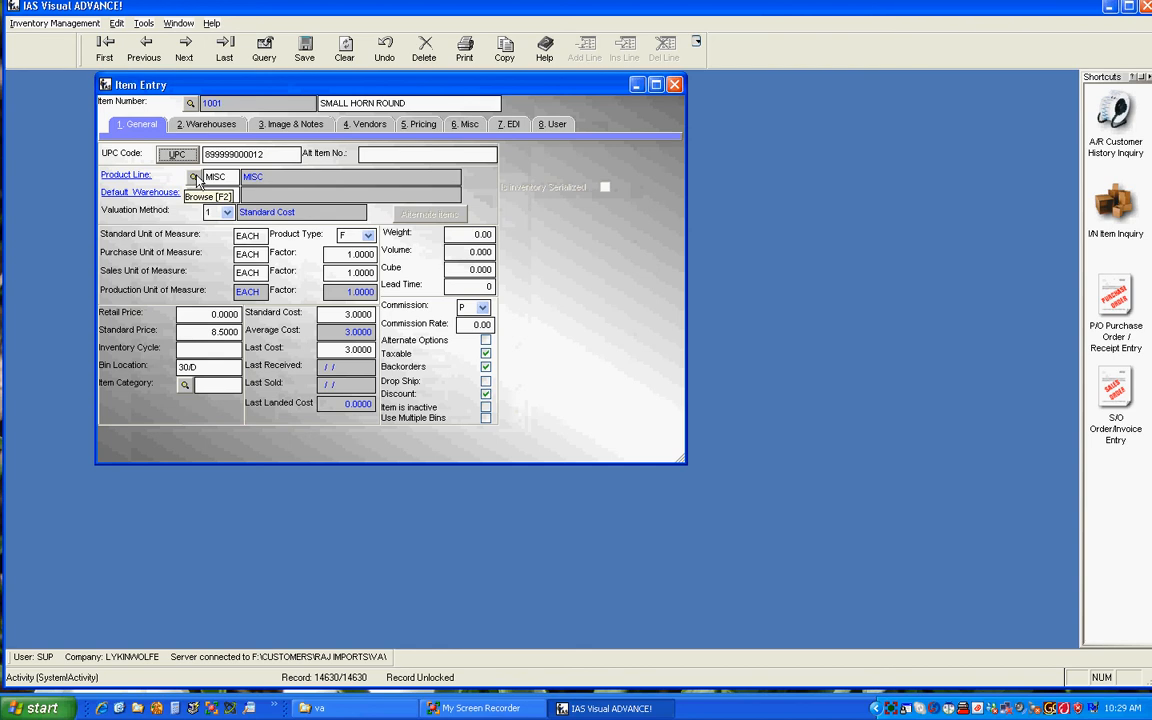
left_click(122, 175)
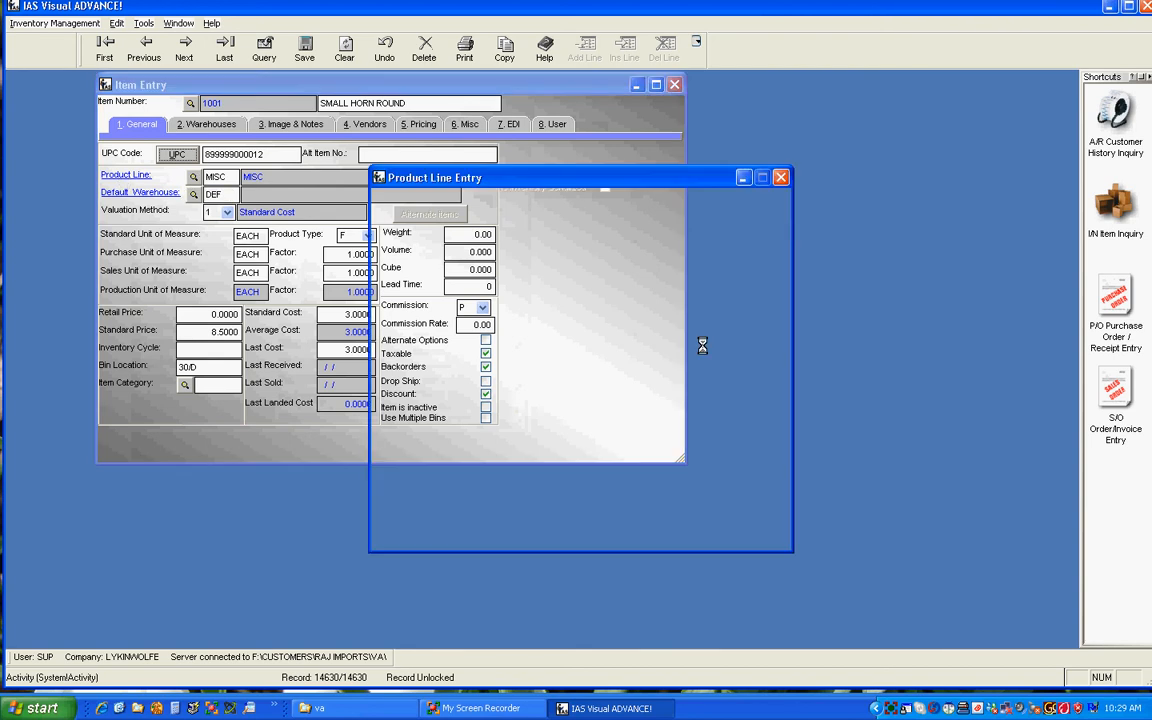
left_click_drag(631, 179, 835, 222)
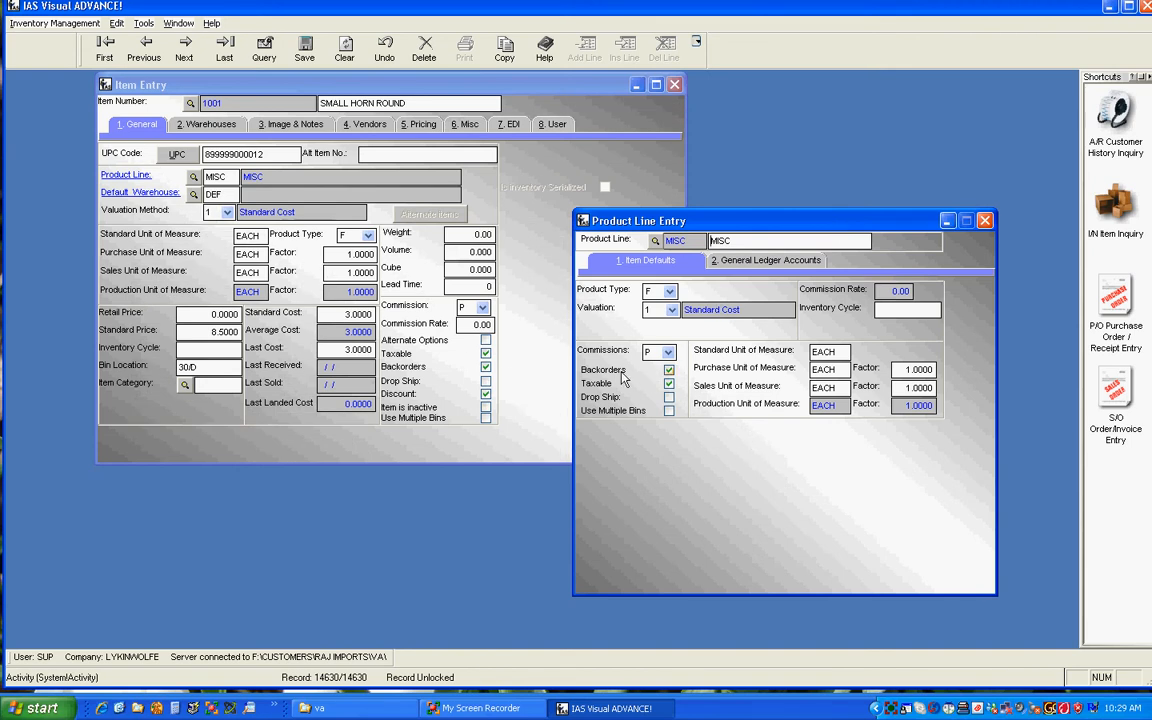
left_click(670, 291)
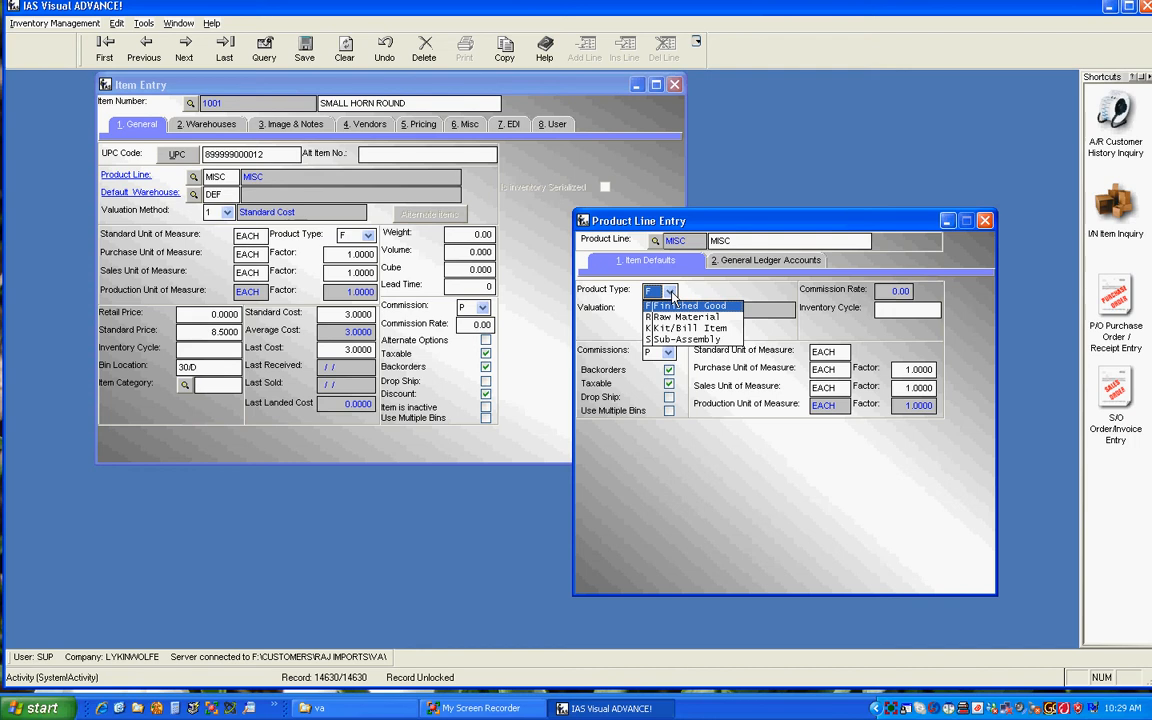
left_click(672, 294)
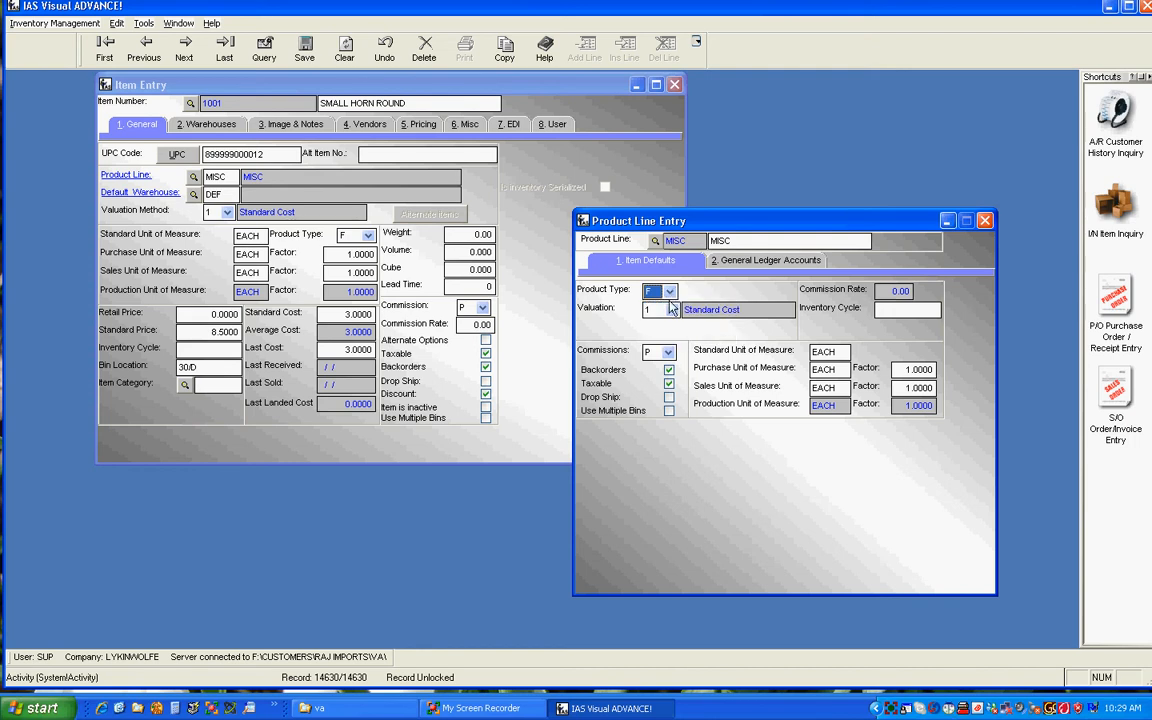
Step: Review the product line's valuation and commission options, choosing Standard Cost and Percent of Gross Price
left_click(672, 310)
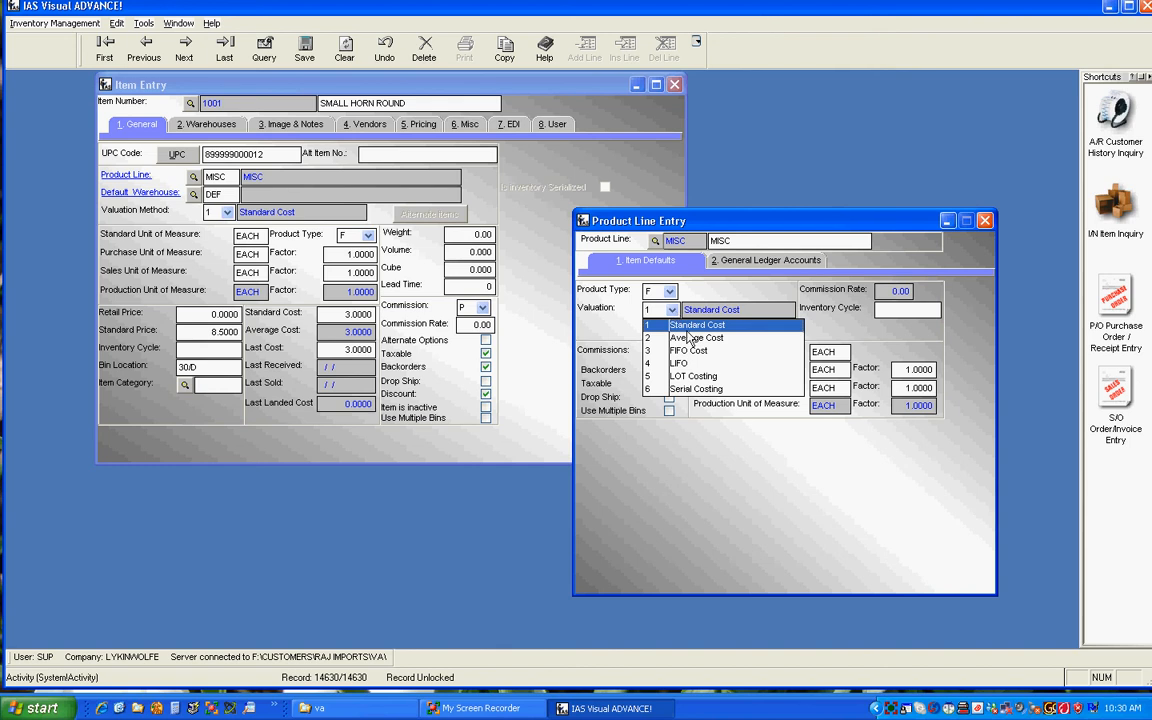
left_click(689, 328)
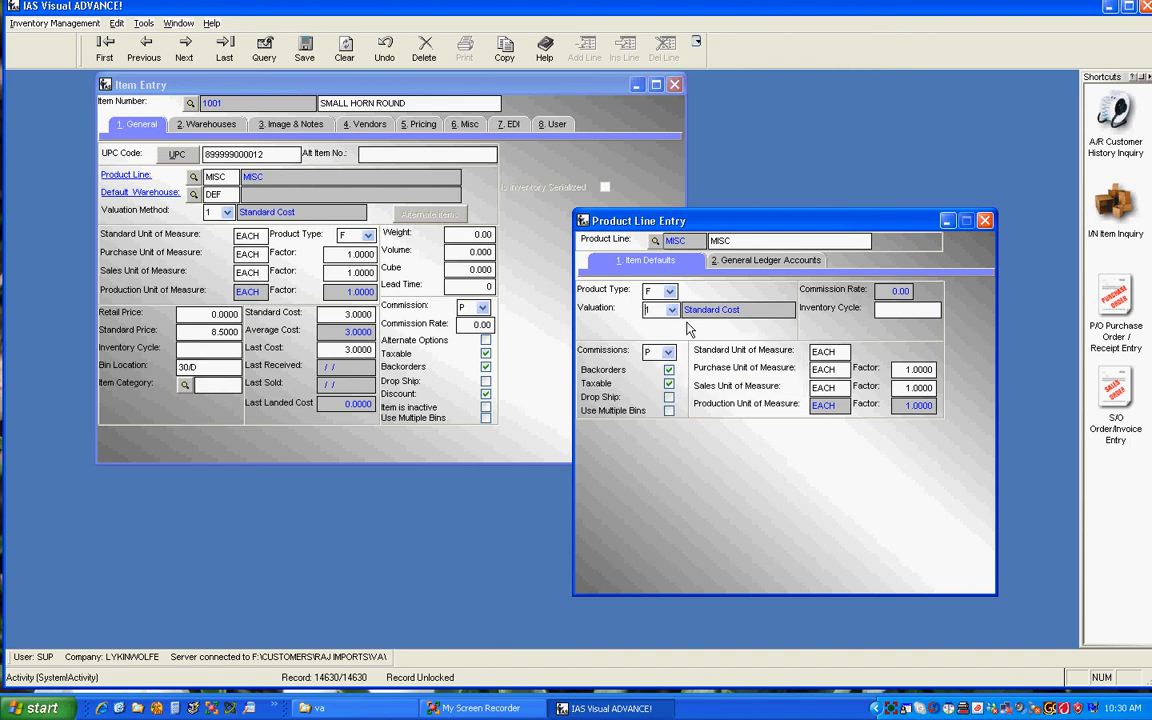
left_click(668, 352)
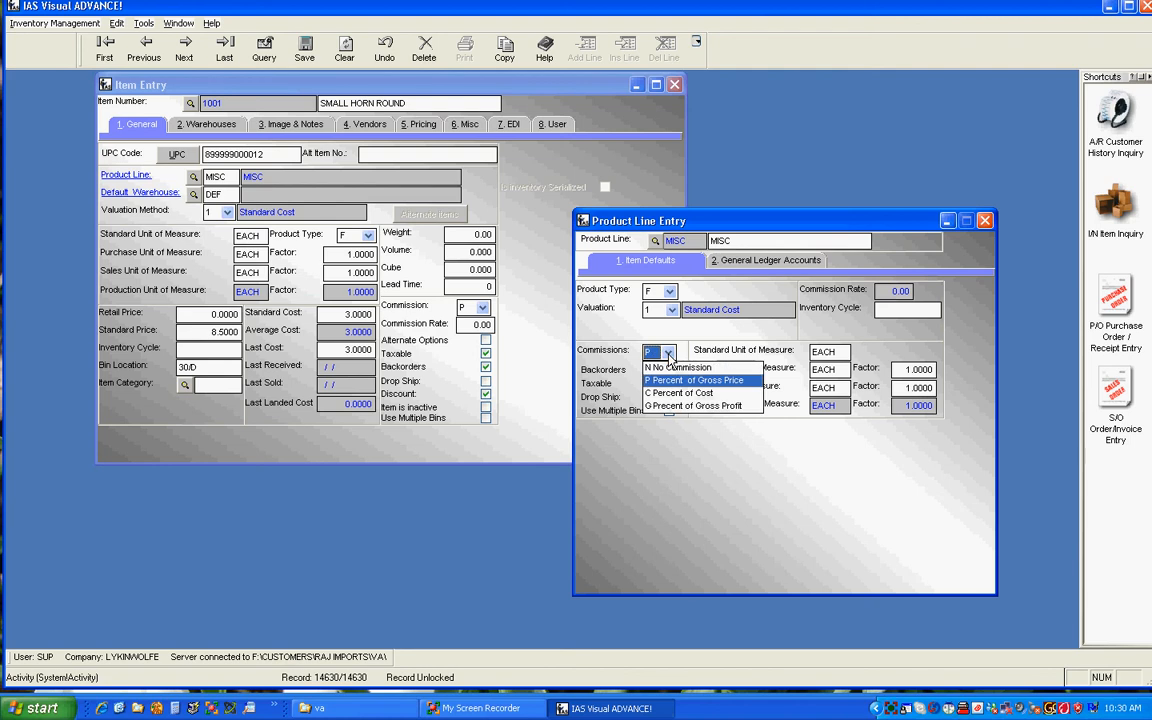
left_click(668, 384)
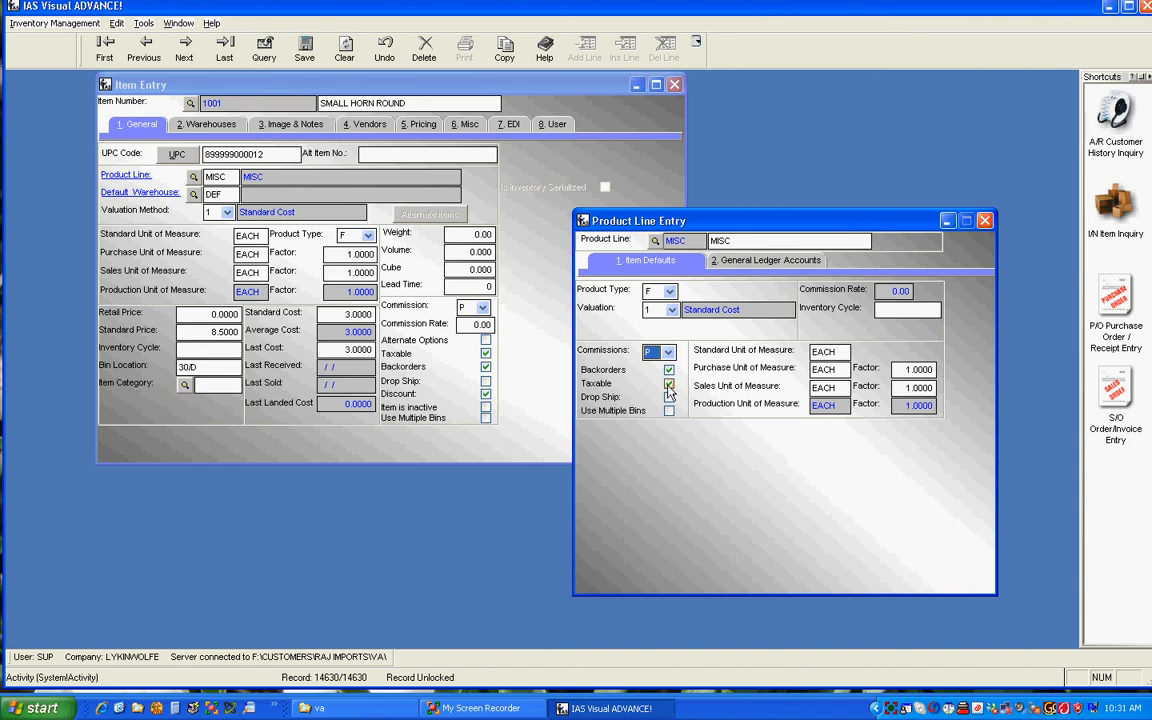
left_click(607, 398)
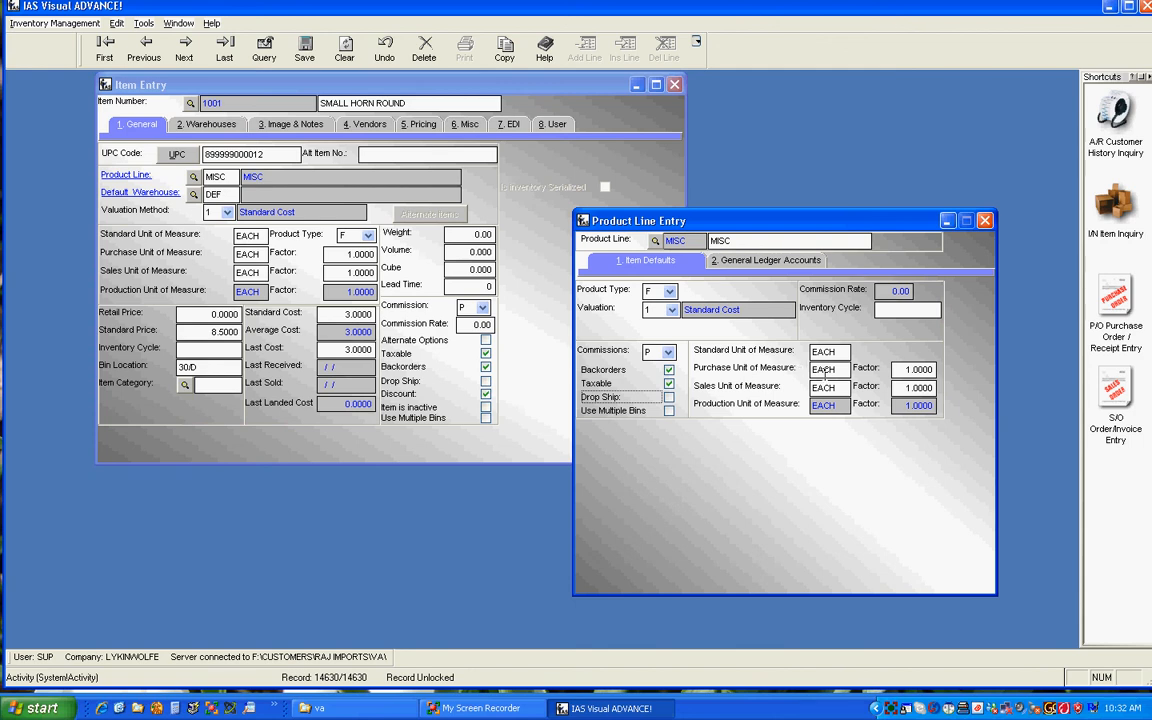
Step: Examine the product line's purchase and sales units of measure and their factors
left_click(834, 369)
double_click(838, 369)
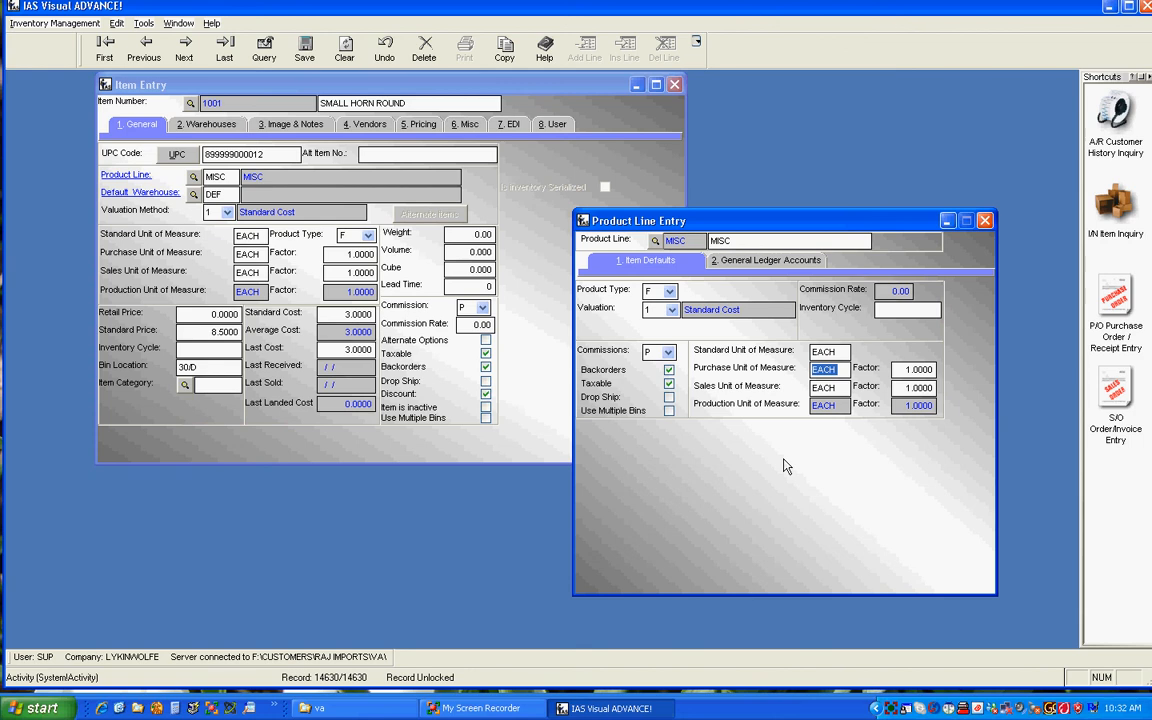
key("Tab")
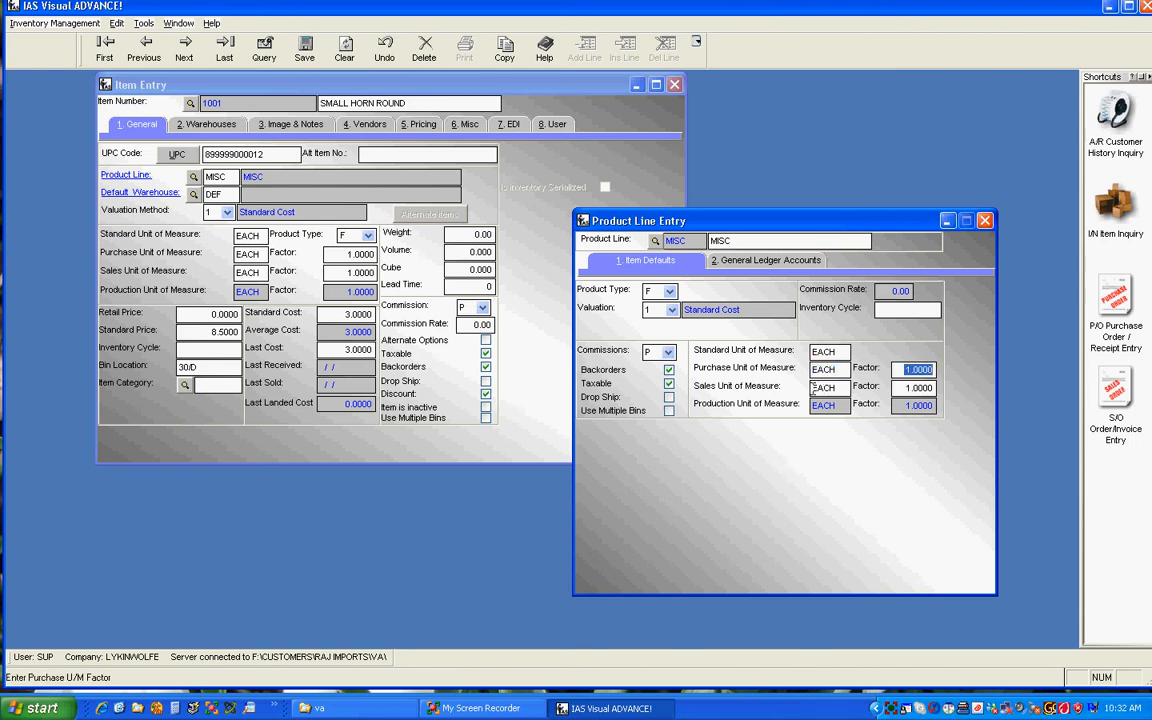
left_click(836, 390)
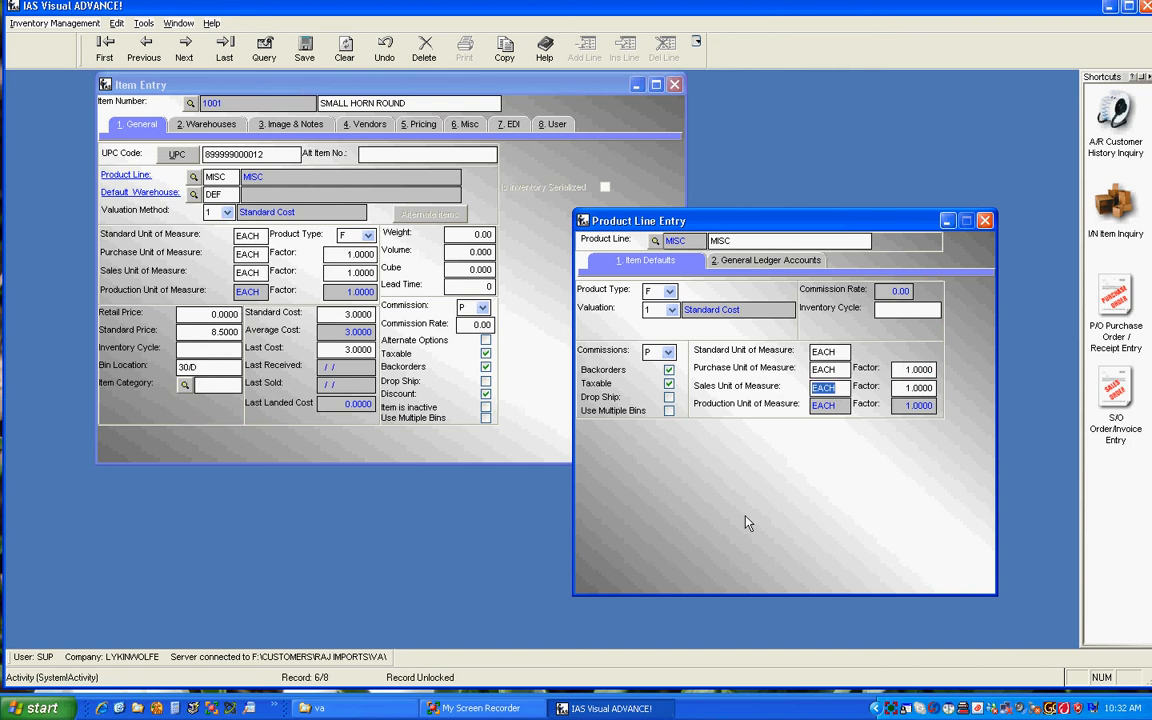
left_click(902, 391)
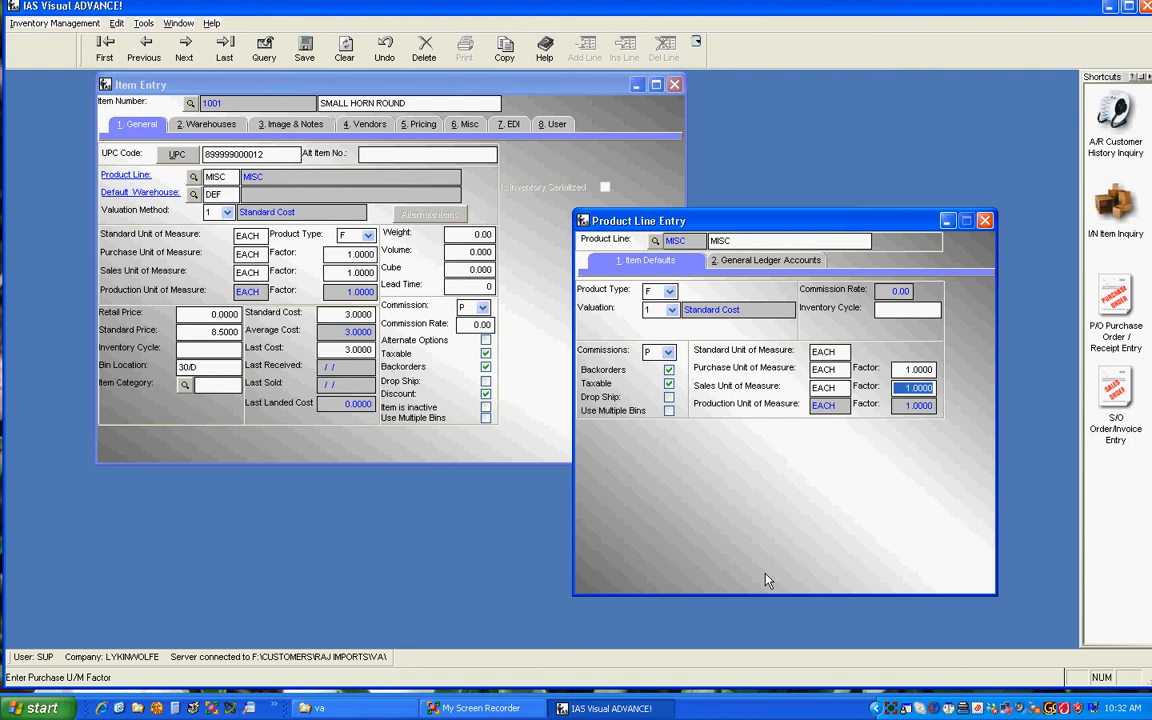
Step: View the product line's general ledger accounts, and close the product line record to return to the item
left_click(786, 261)
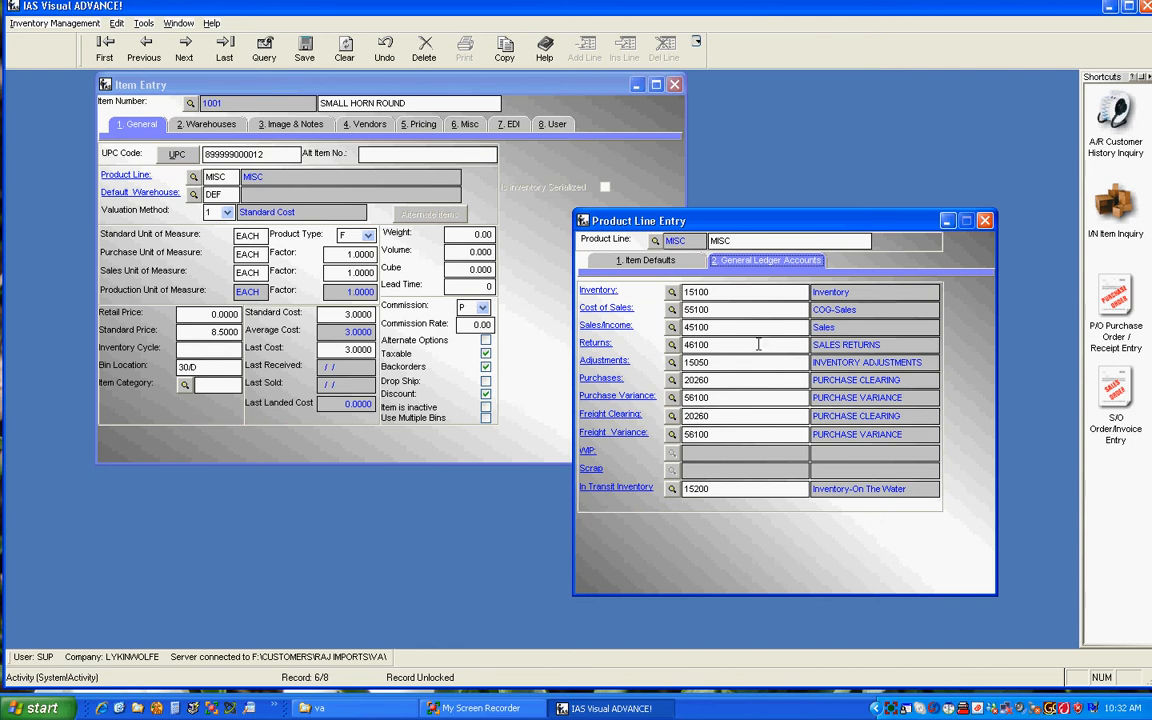
left_click(985, 221)
left_click(465, 363)
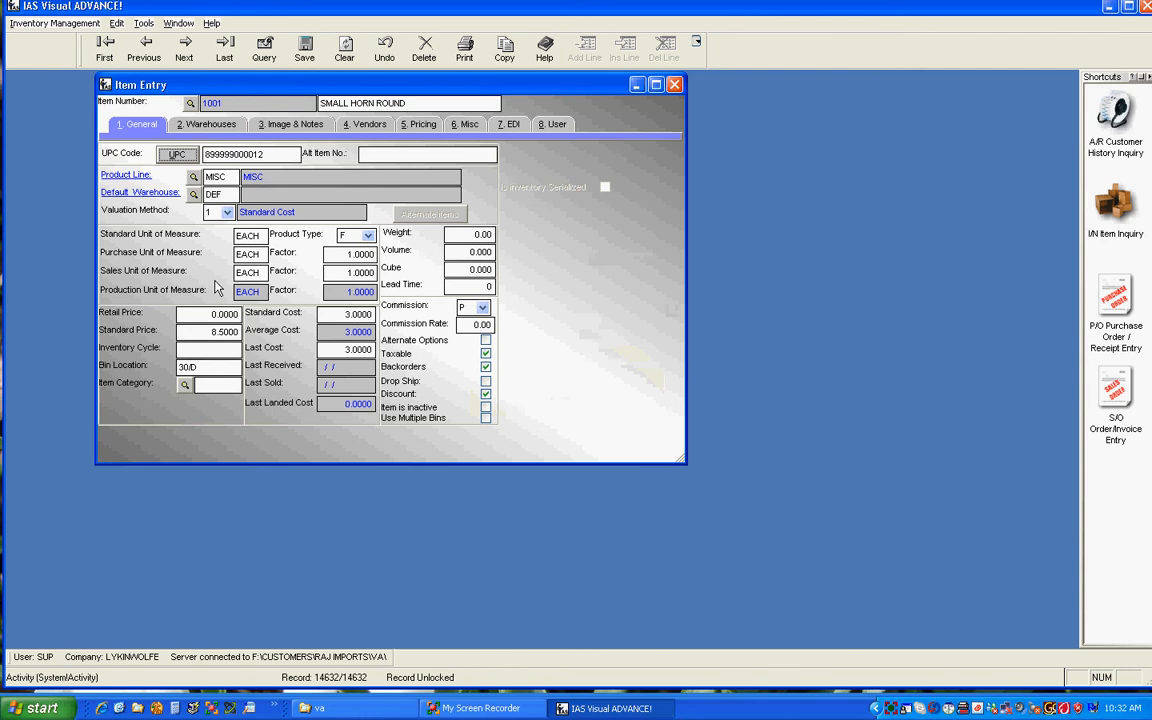
Step: Browse the codes available for the item's default warehouse without choosing one, and view the valuation method options
left_click(226, 194)
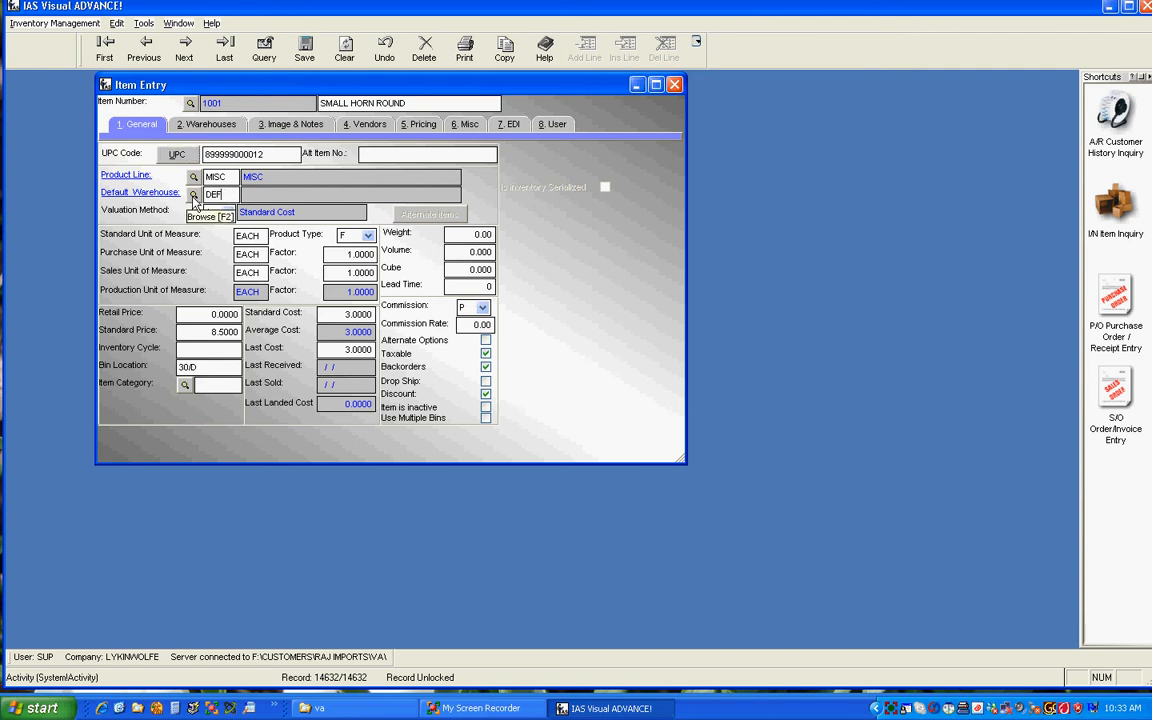
left_click(193, 196)
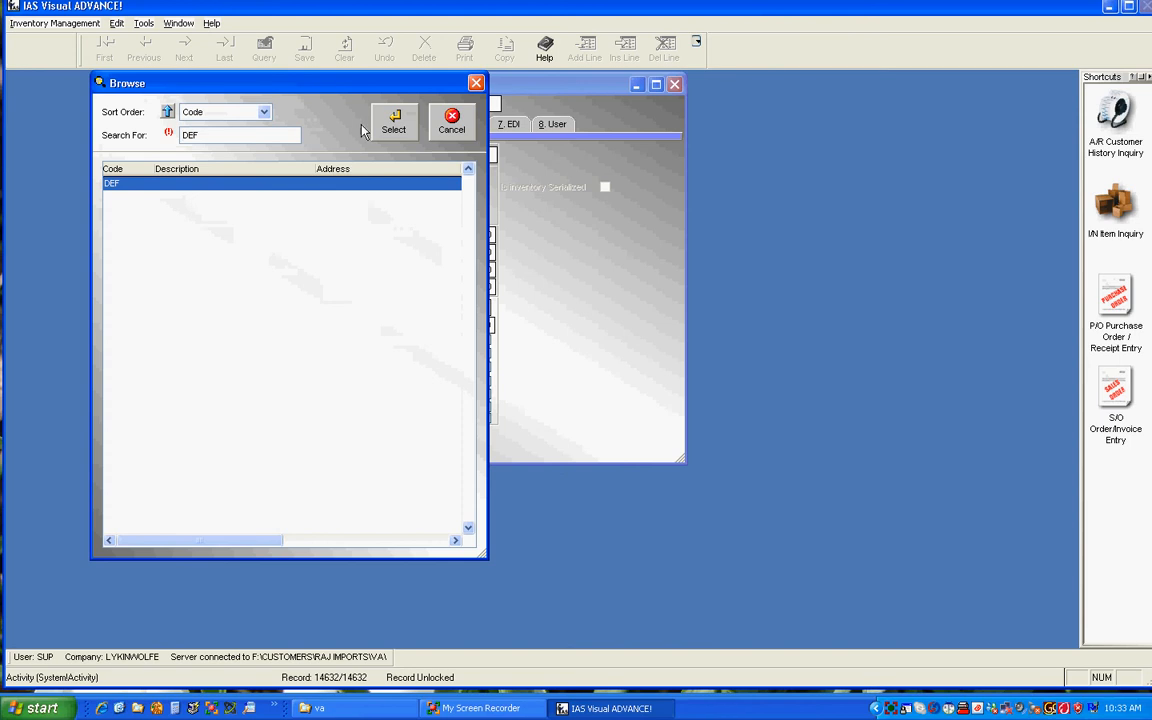
left_click(432, 121)
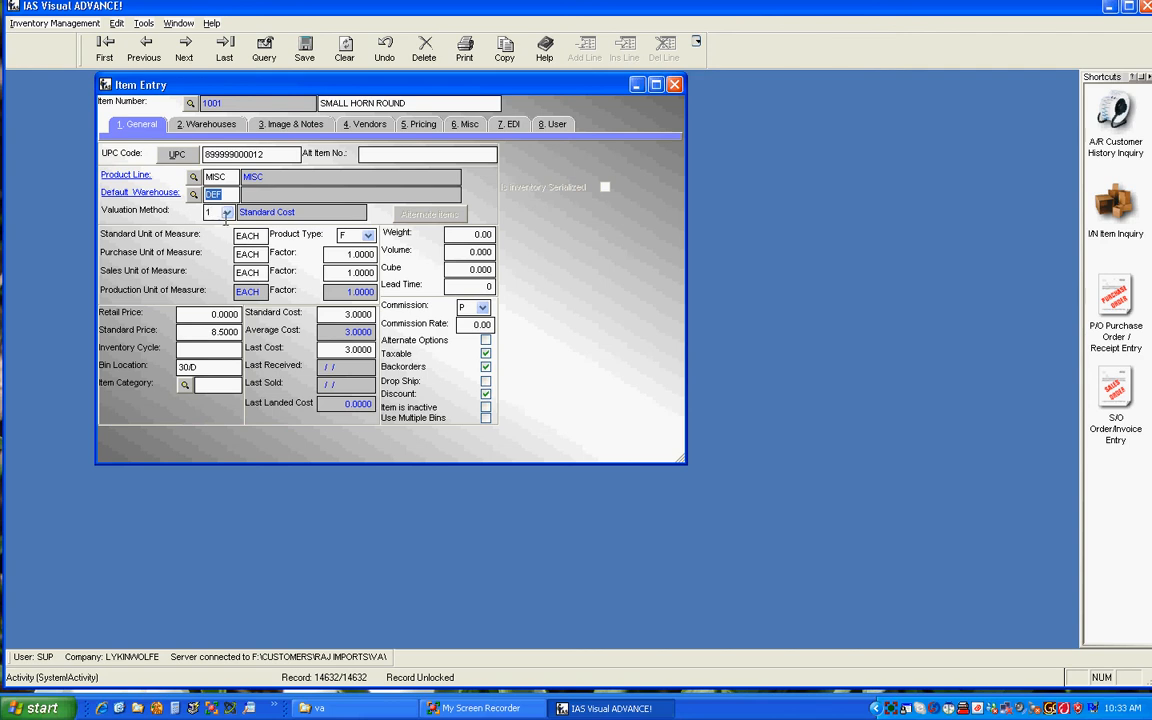
left_click(227, 213)
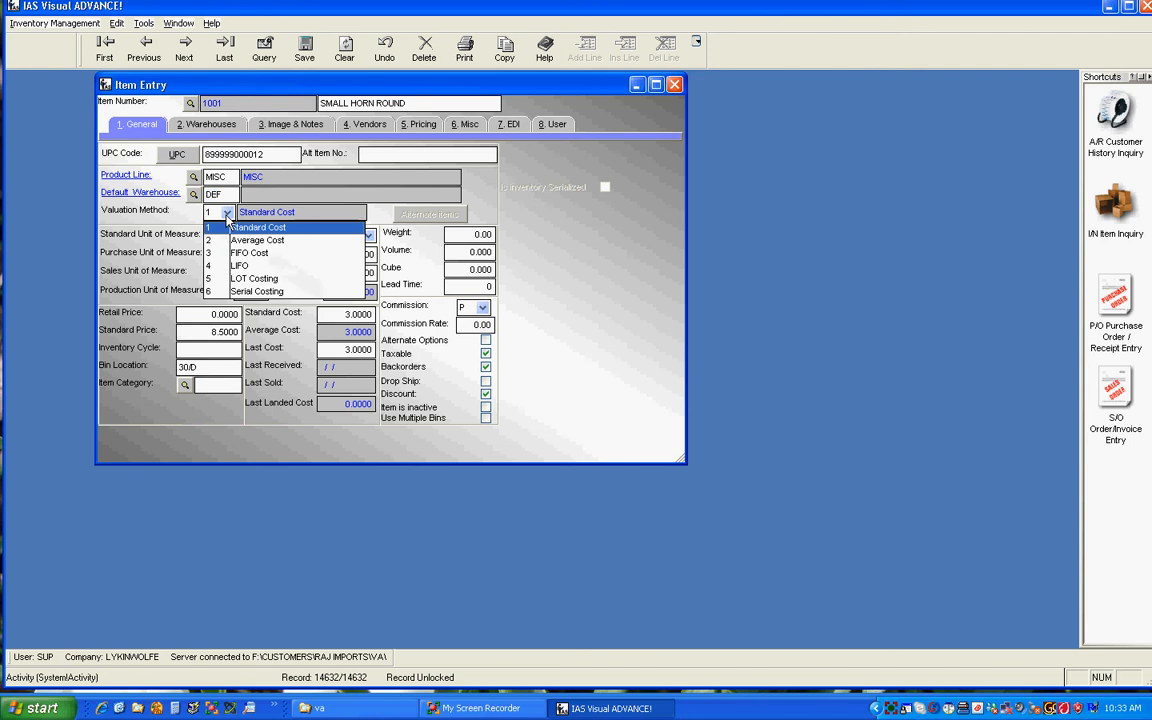
left_click(227, 213)
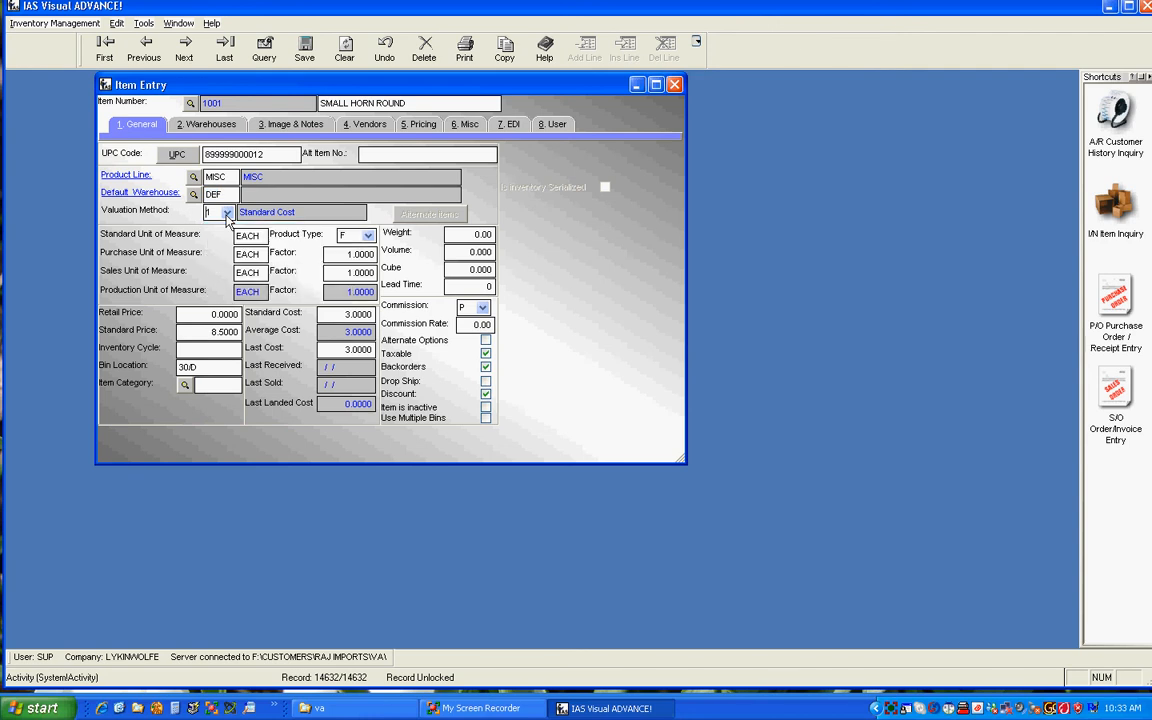
Step: Examine the item's retail price, standard price, inventory cycle and bin location fields
left_click(236, 333)
left_click_drag(181, 314, 153, 366)
left_click(191, 331)
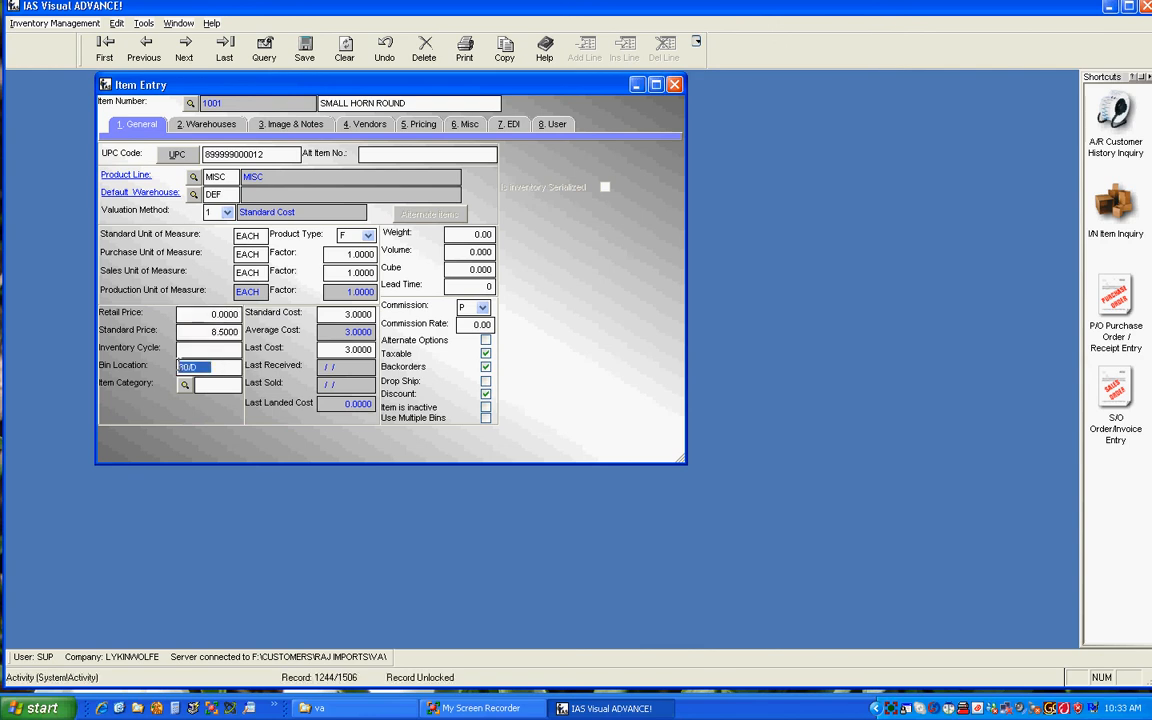
left_click(191, 349)
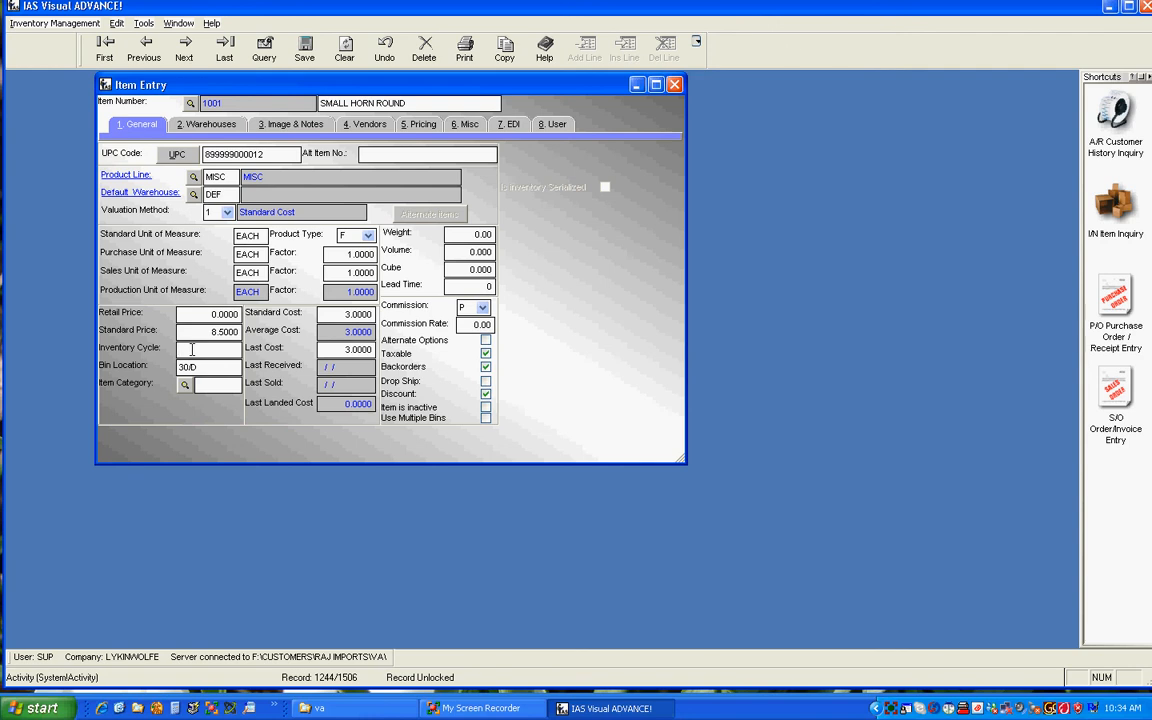
Step: Examine the item's standard cost, last cost and commission rate fields
key("Tab")
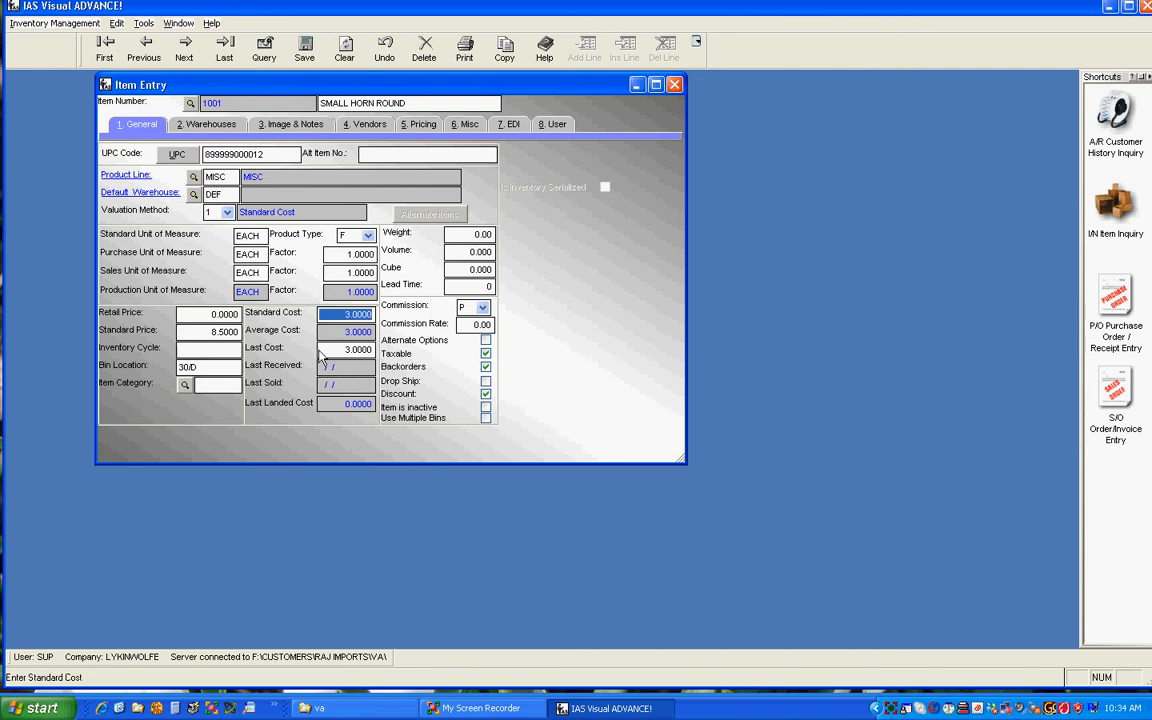
key("Tab")
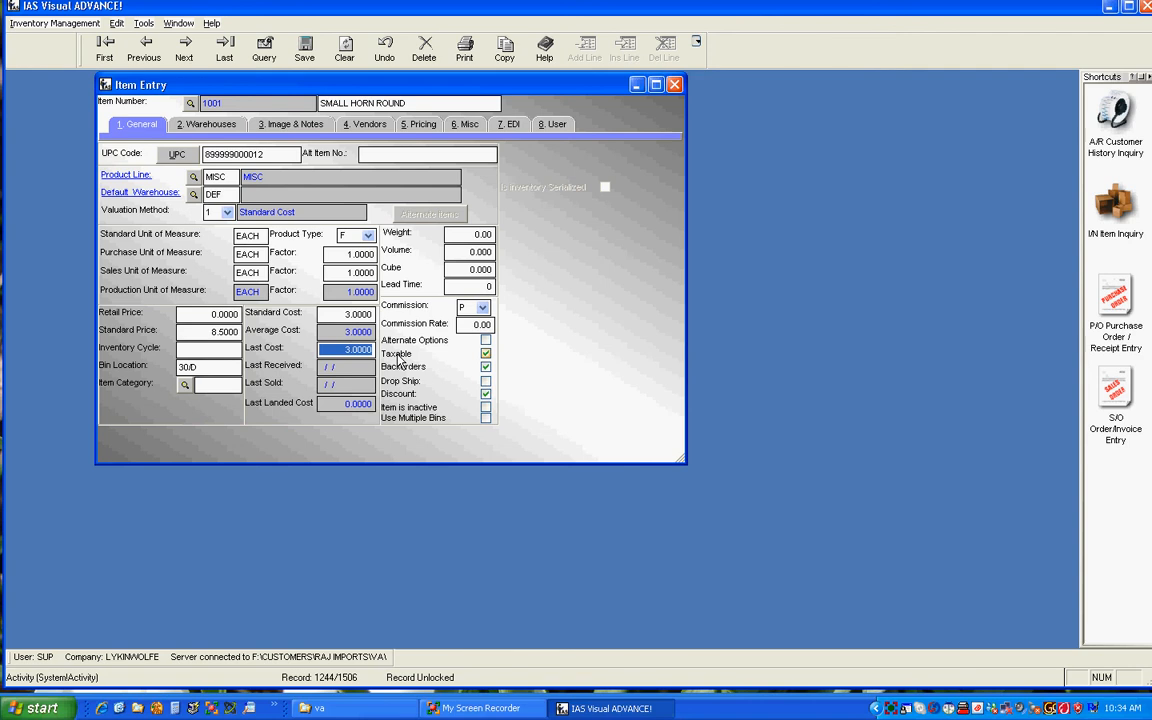
left_click_drag(462, 325, 507, 325)
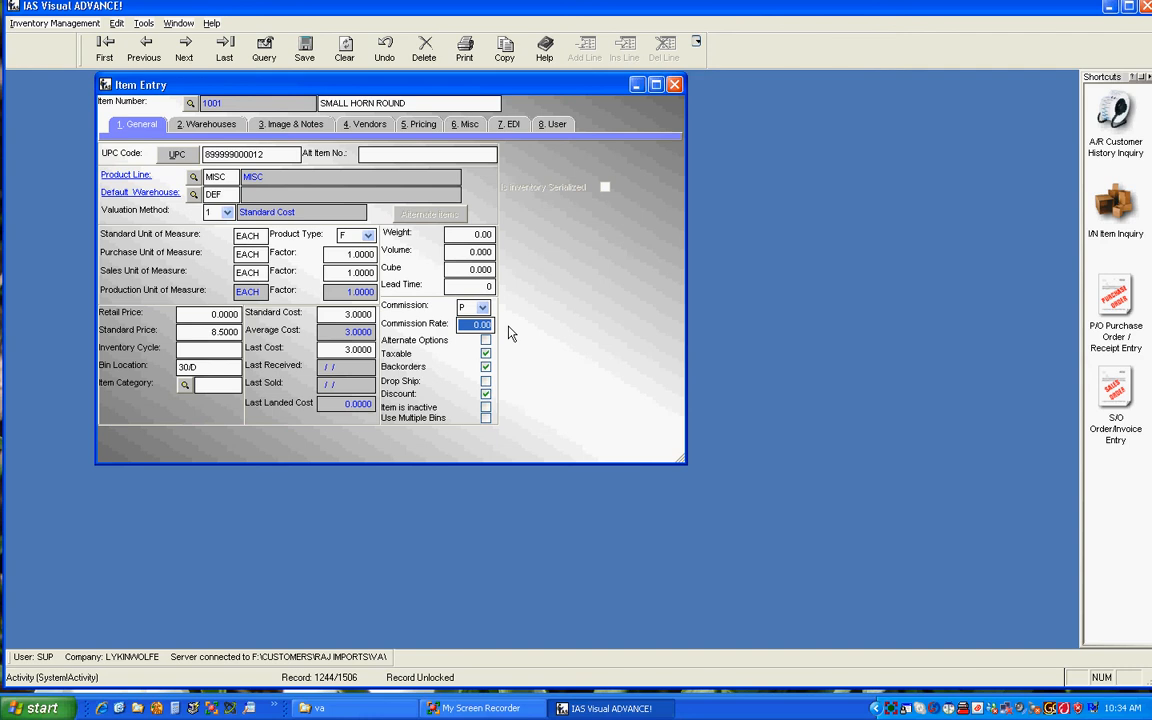
key("Tab")
Step: Enable Alternate Options for the item, view its alternate items list, and close the list with changes saved
left_click(449, 348)
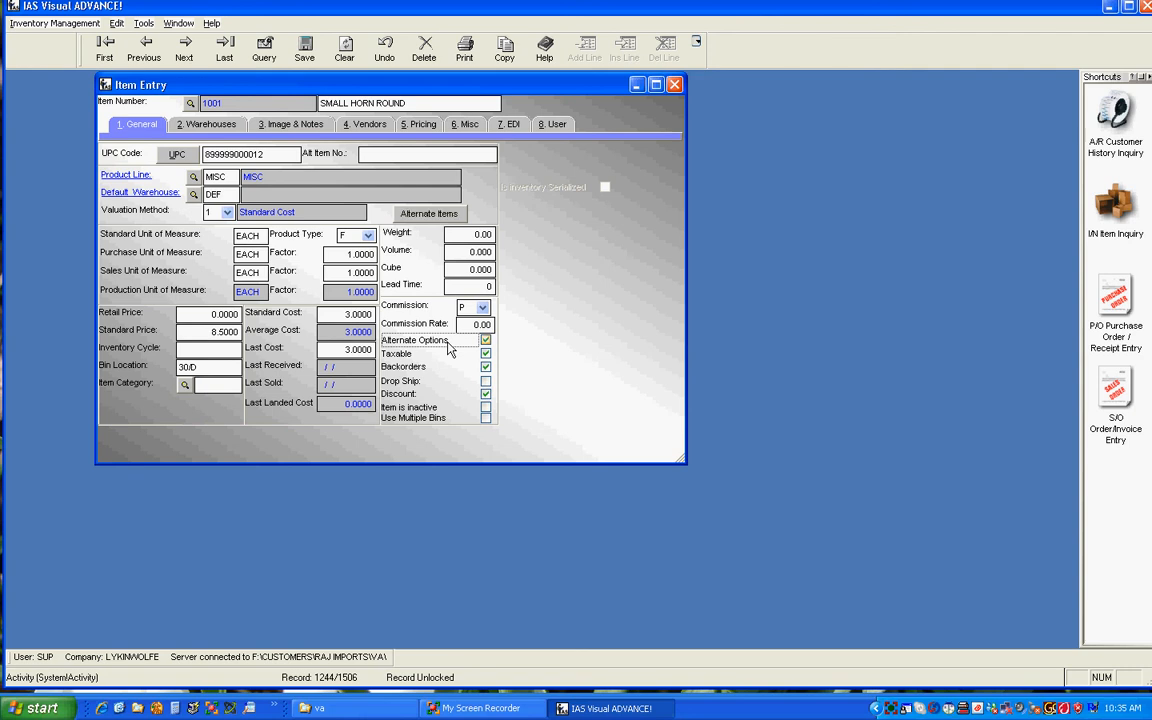
left_click(431, 214)
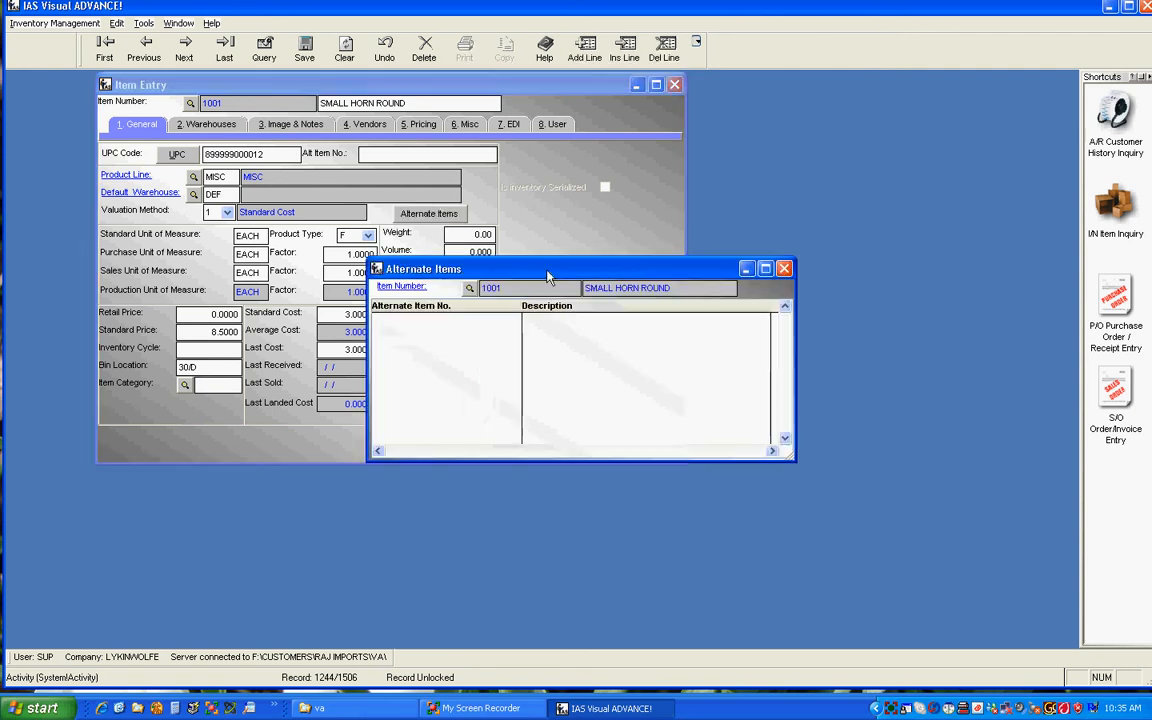
left_click_drag(505, 238, 680, 155)
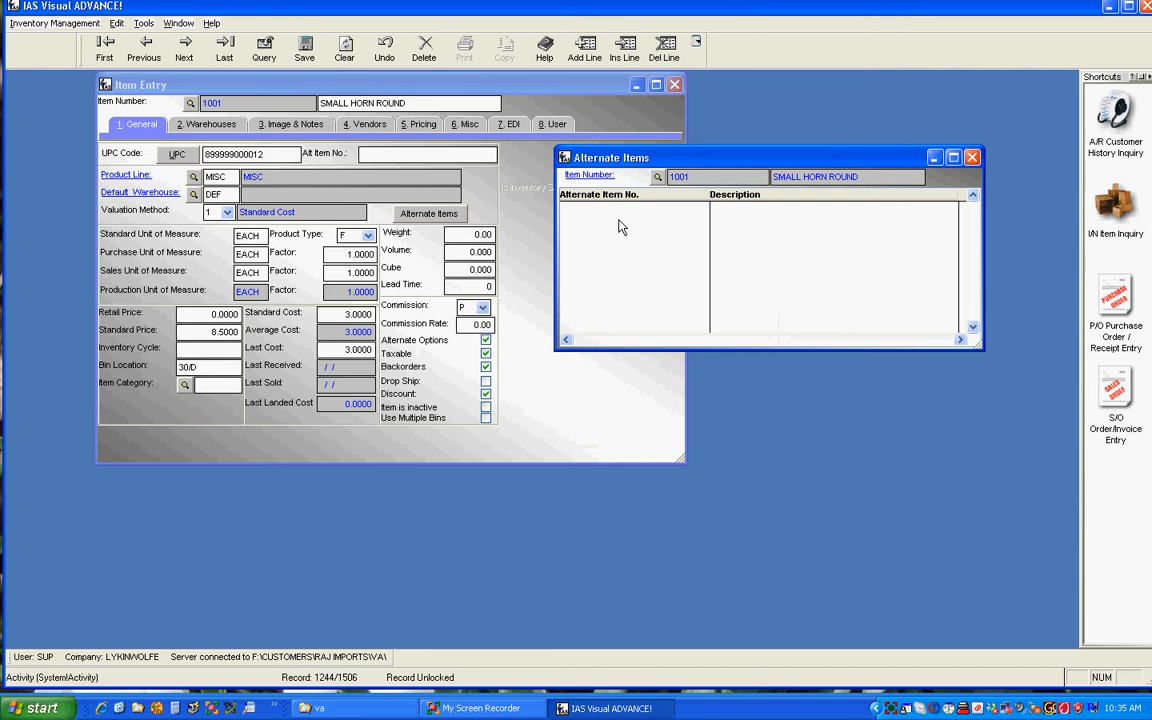
left_click(973, 158)
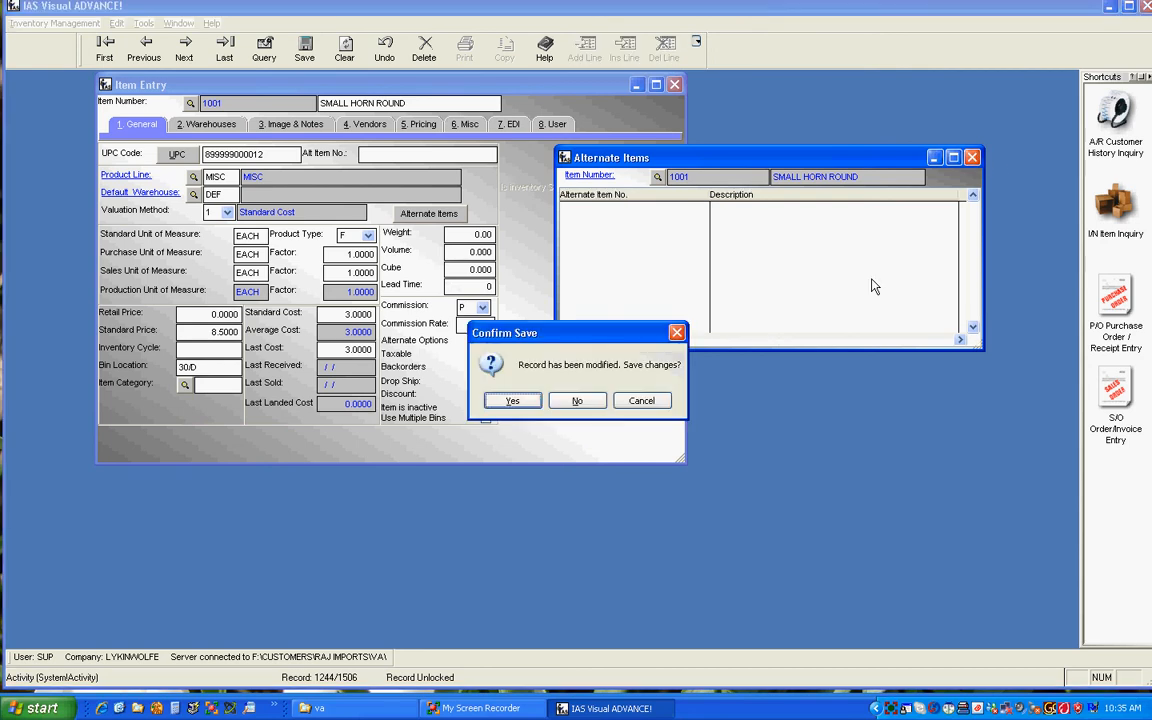
left_click(513, 401)
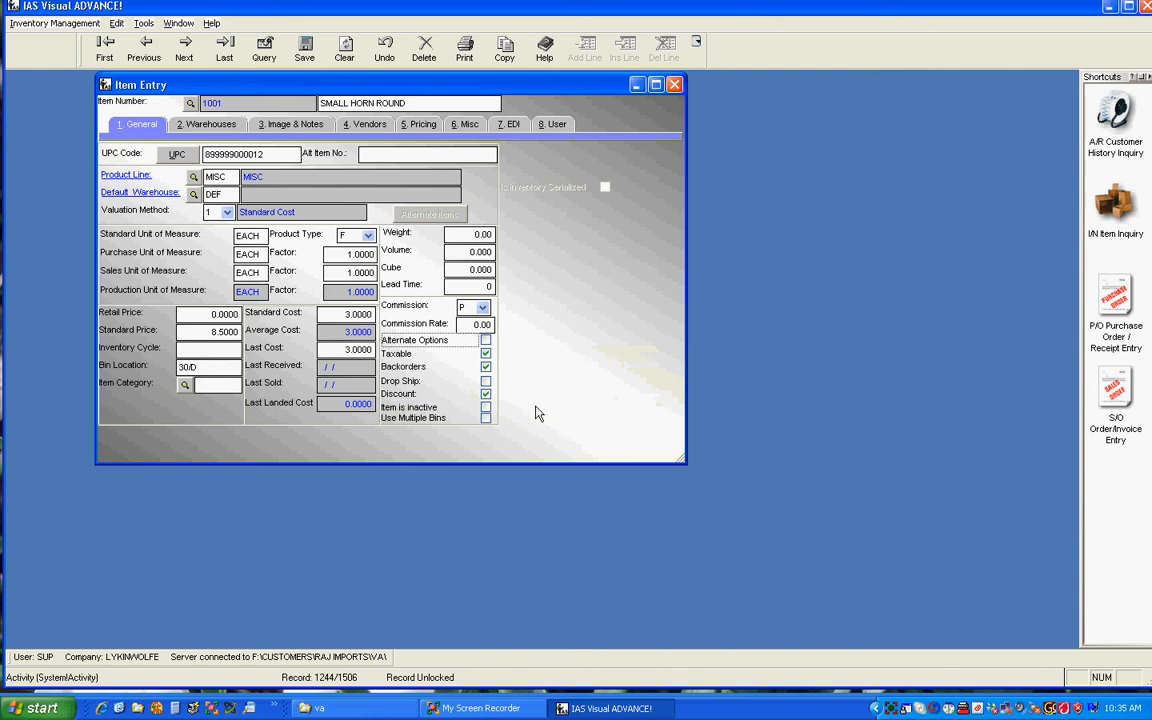
Step: Mark the item as inactive and clear that setting again
left_click(485, 412)
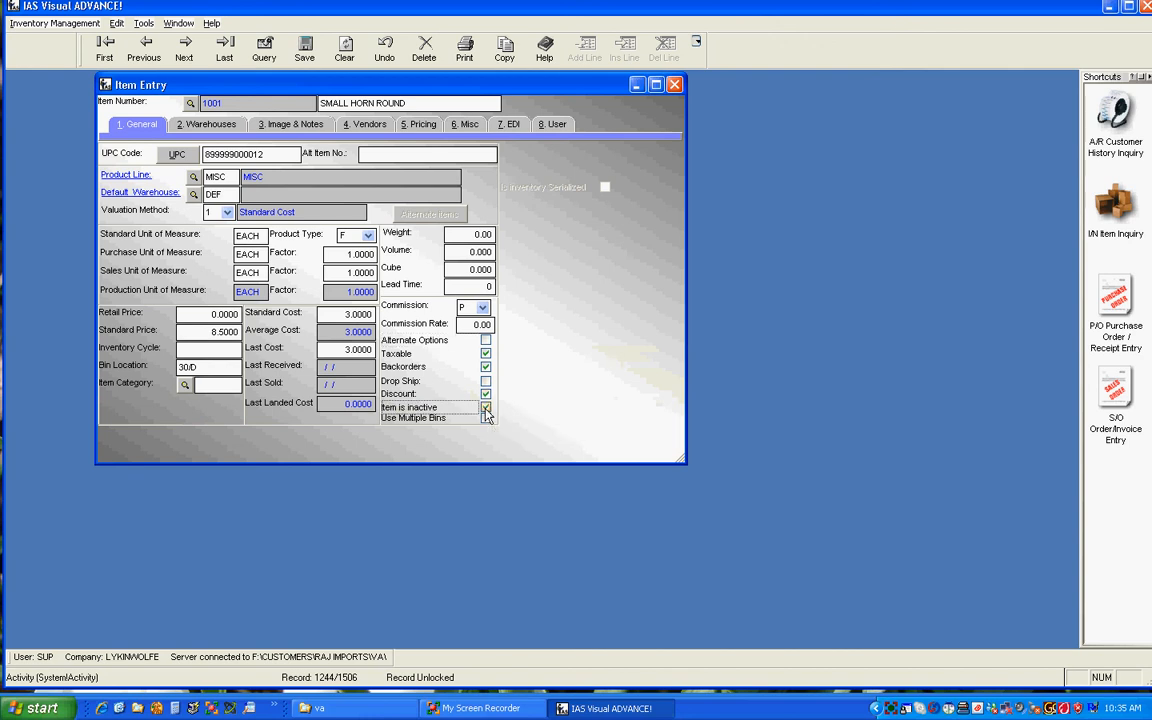
left_click(485, 408)
Step: View the item's warehouse quantities, image and notes, vendors, and customer pricing
left_click(209, 126)
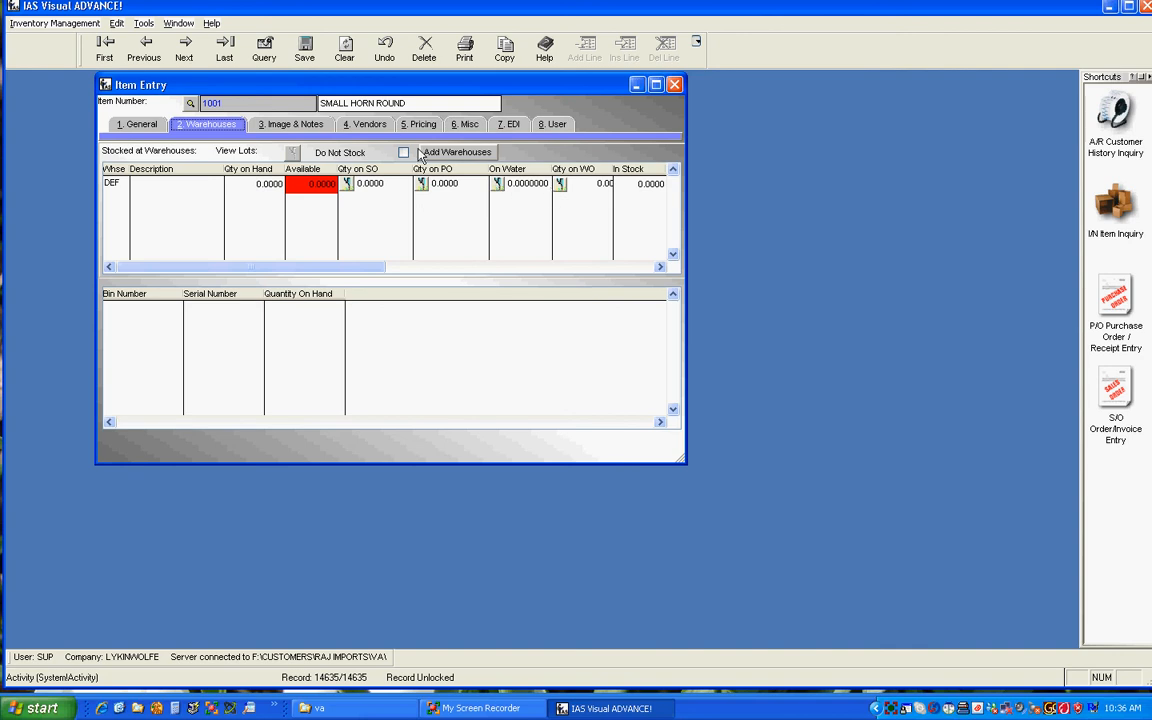
left_click(292, 124)
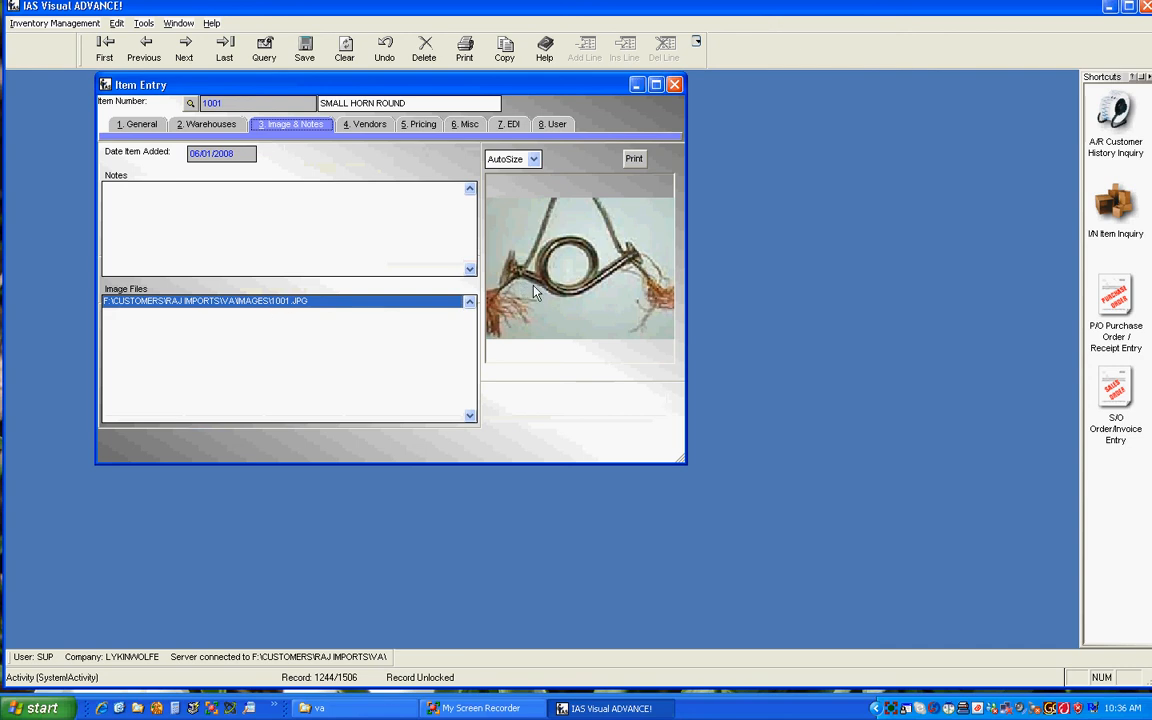
left_click(178, 192)
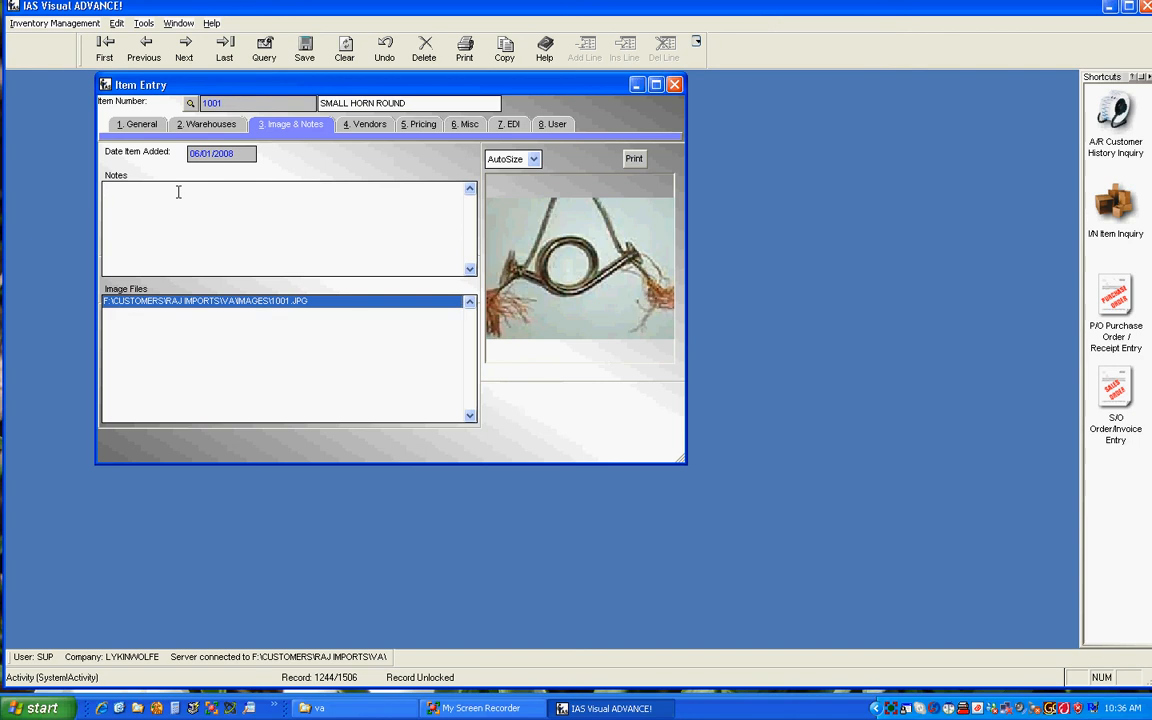
left_click(368, 124)
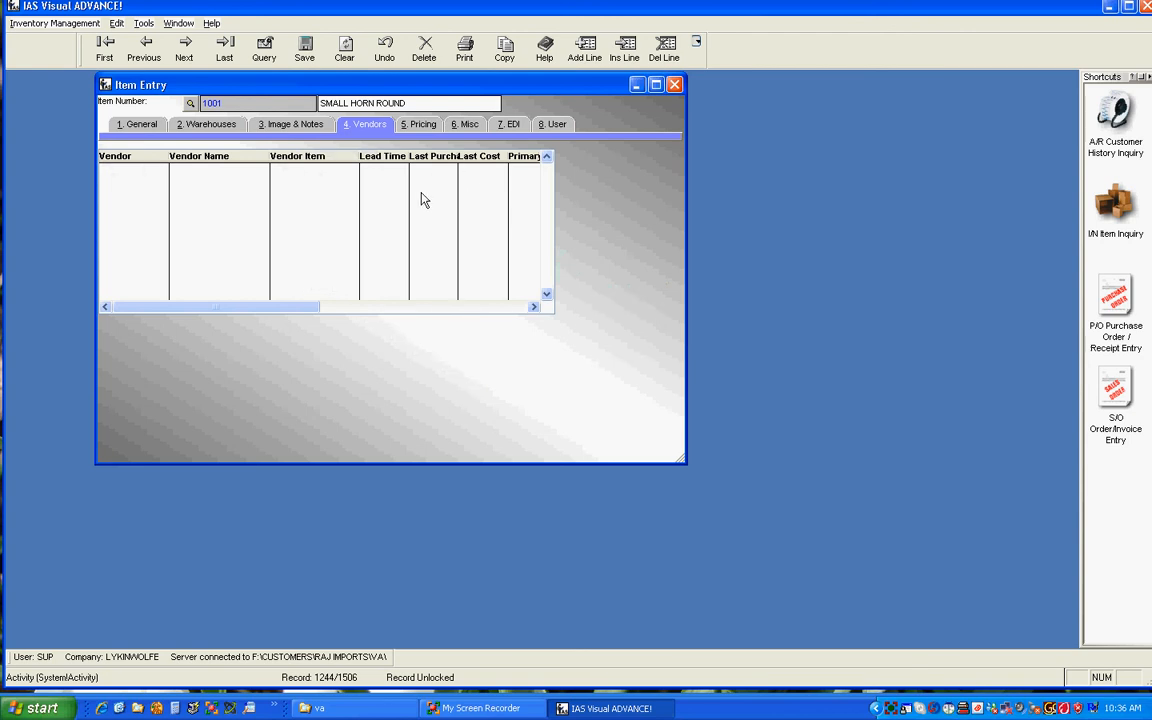
left_click(422, 126)
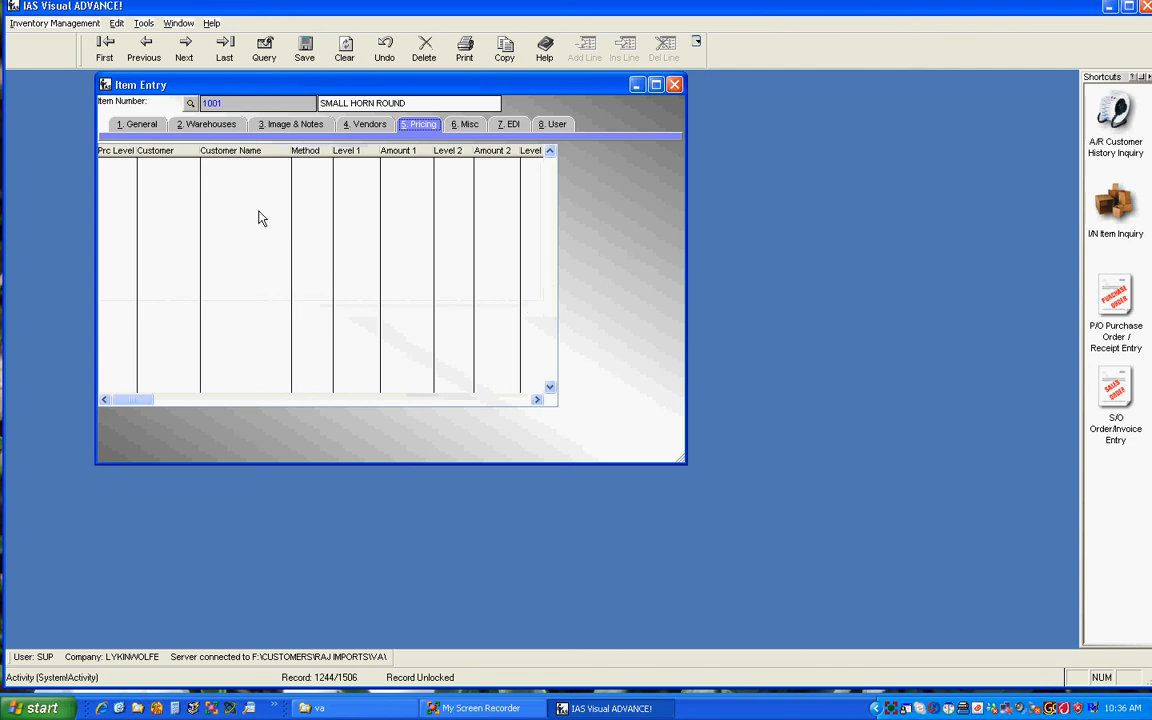
Step: View the item's miscellaneous details, examining the Cartons Per Box and Duty Percent fields
left_click(462, 127)
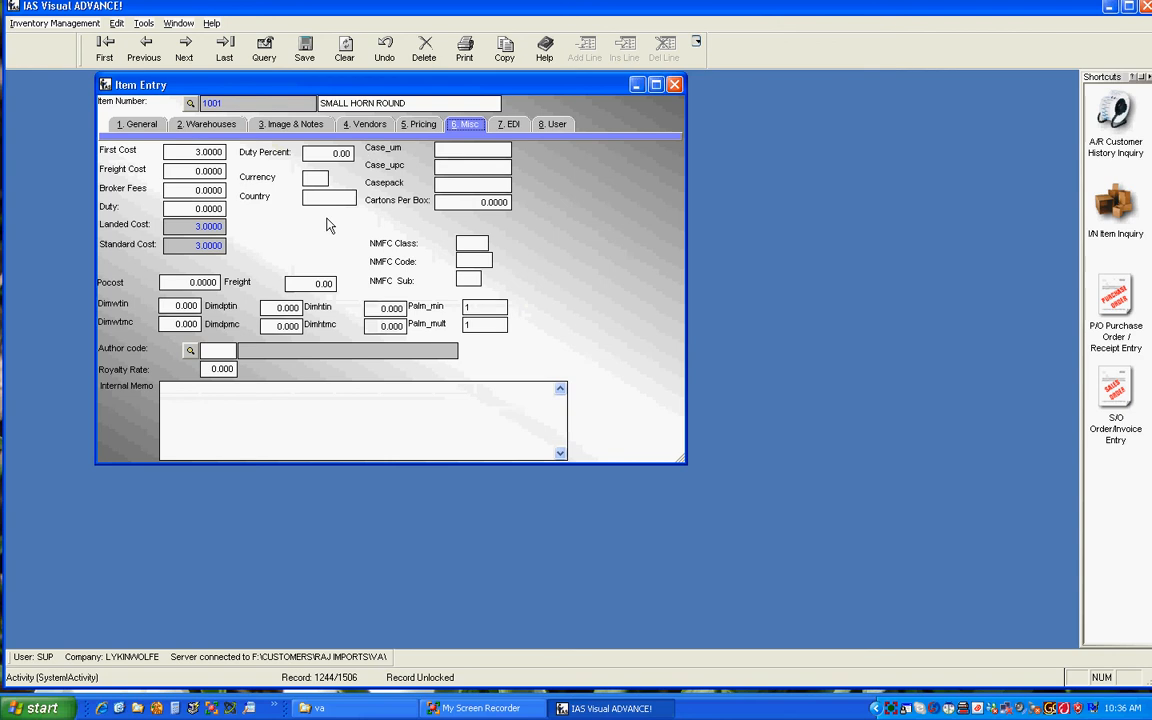
left_click(448, 201)
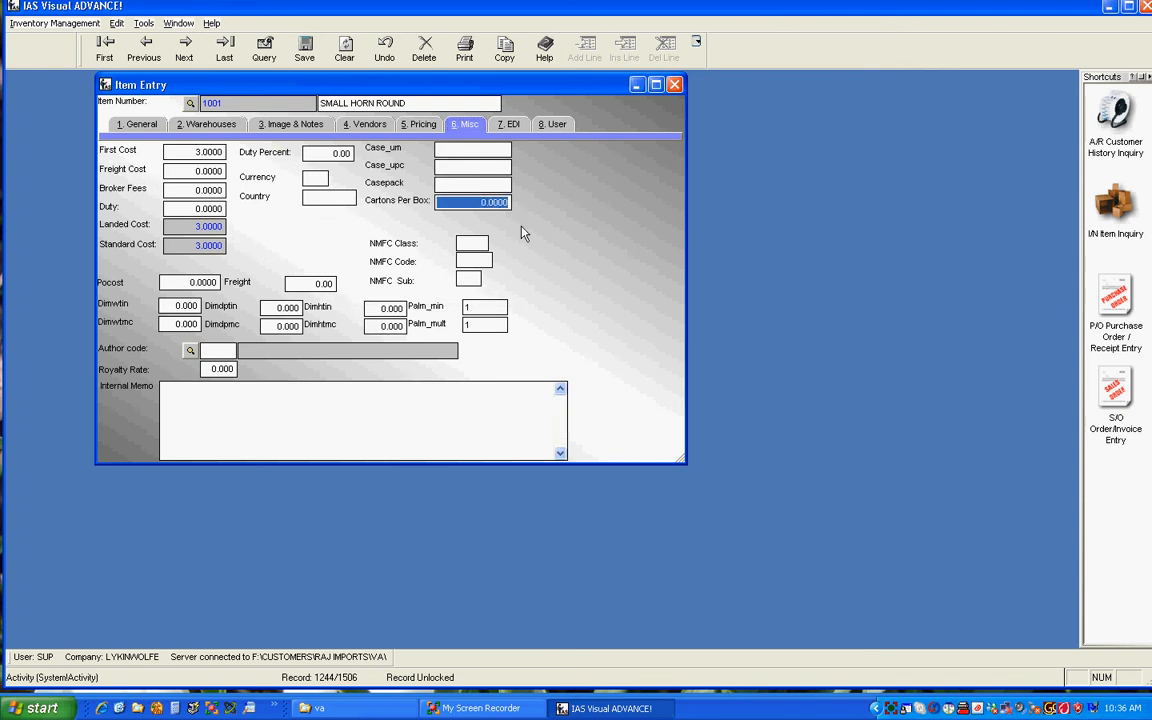
left_click(317, 153)
left_click_drag(317, 153, 375, 153)
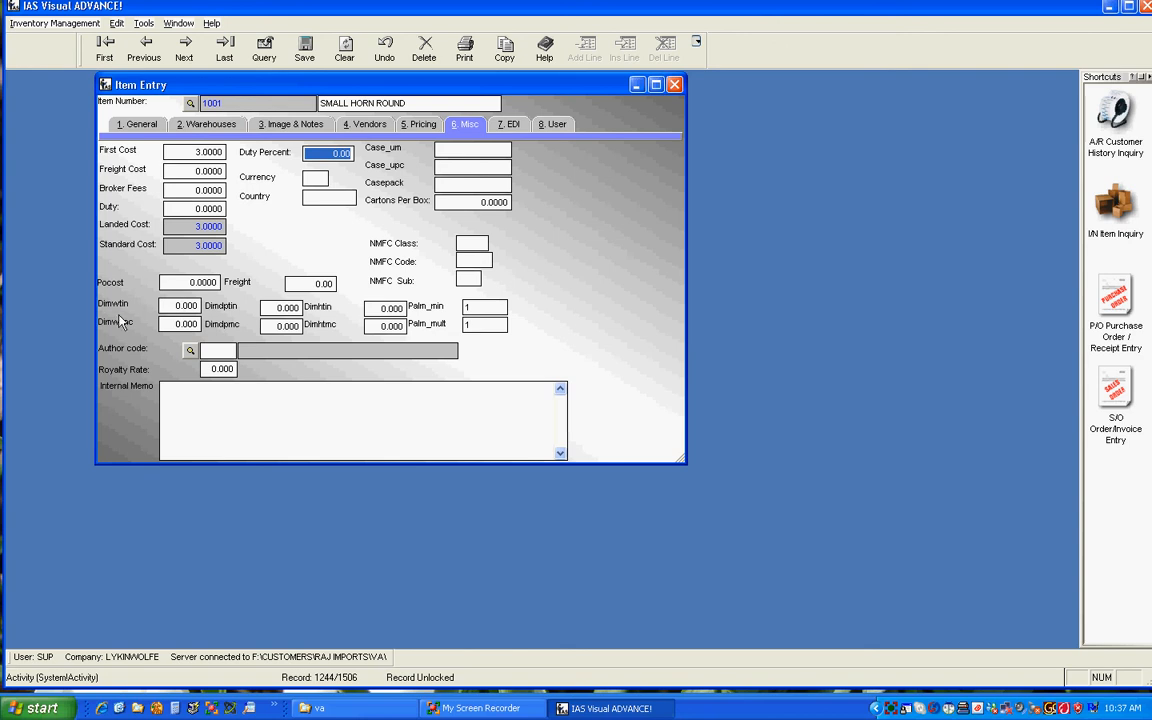
Step: Examine the item's two sets of dimension fields and its Palm_min and Palm_mult quantity fields
left_click(168, 304)
left_click(272, 307)
left_click(375, 308)
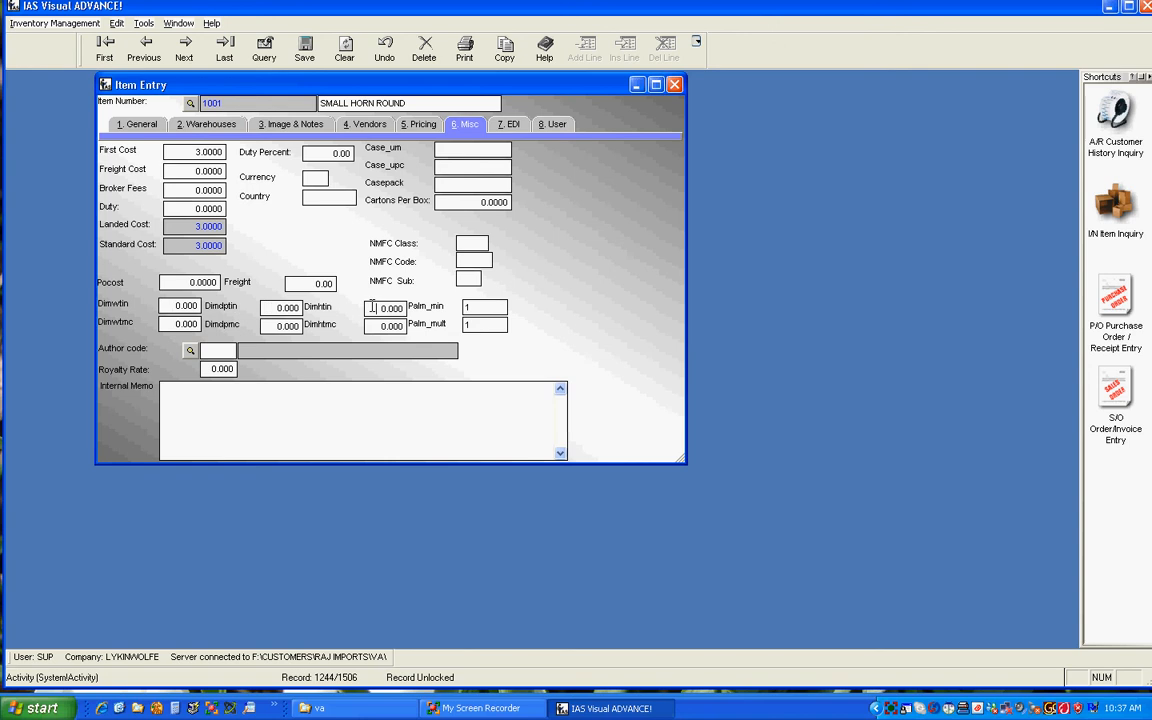
left_click(170, 324)
left_click(272, 325)
left_click(373, 325)
left_click(494, 308)
key("Tab")
key("shift+Tab")
Step: Examine the item's author code, royalty rate and internal memo fields
left_click(210, 349)
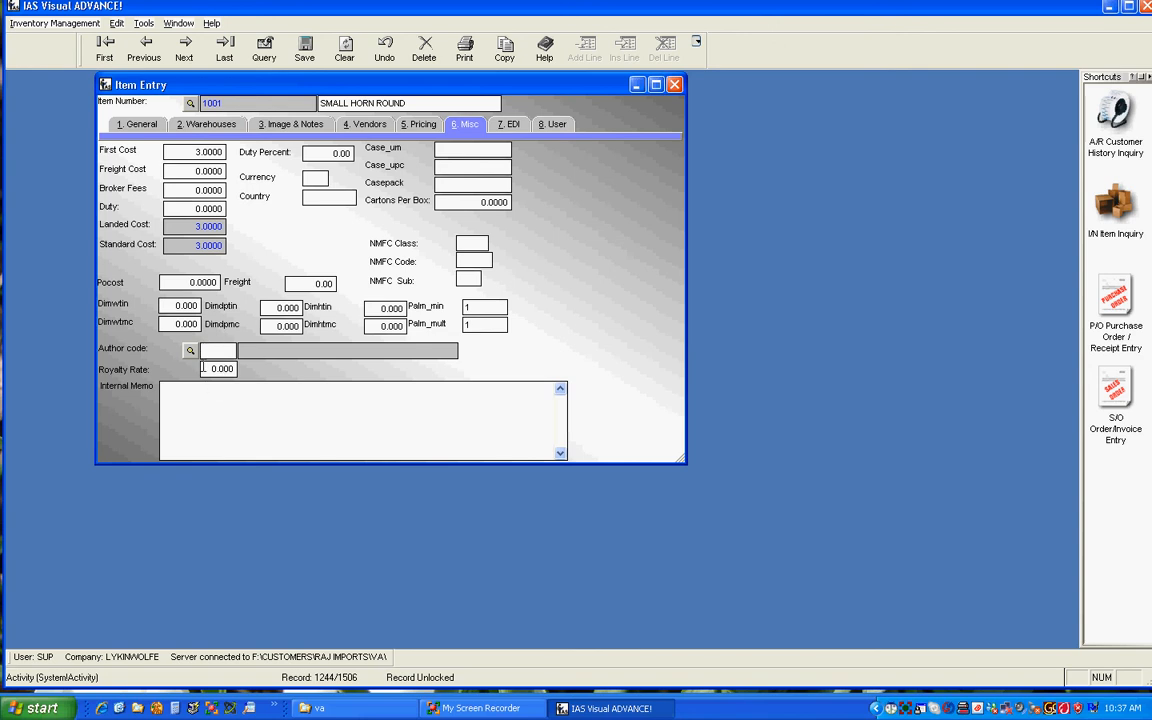
key("Tab")
left_click(217, 395)
Step: View the item's EDI and user-defined fields, and close the item record with its changes saved
left_click(517, 130)
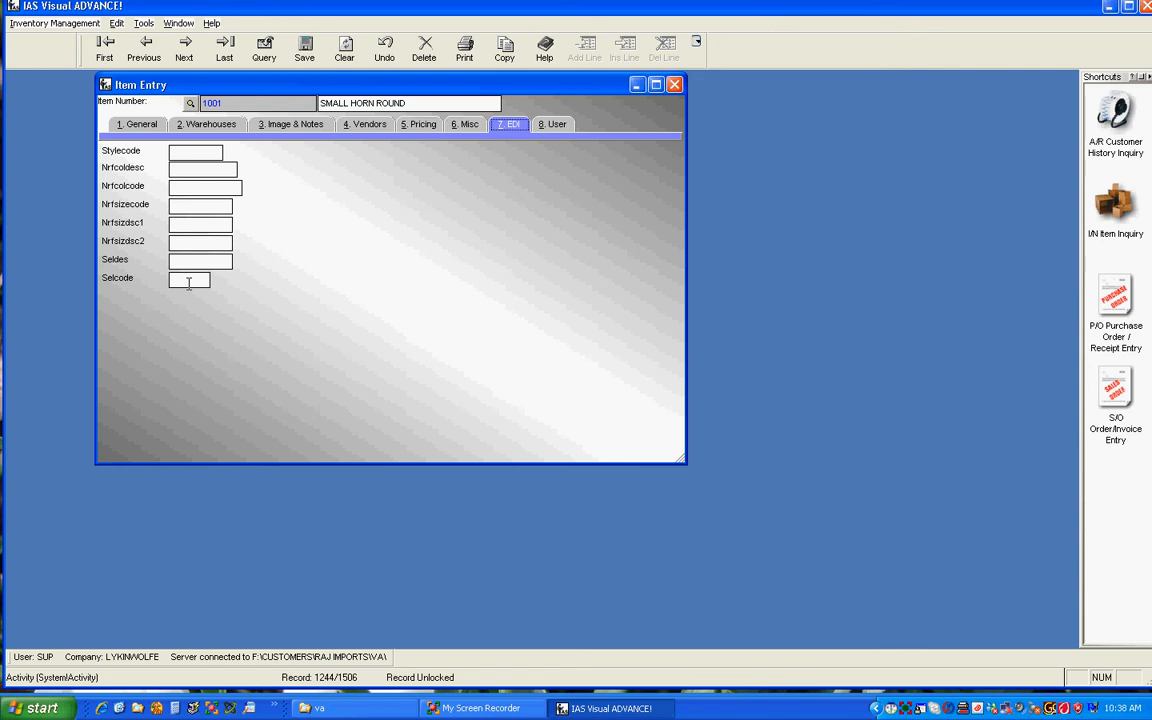
left_click(556, 125)
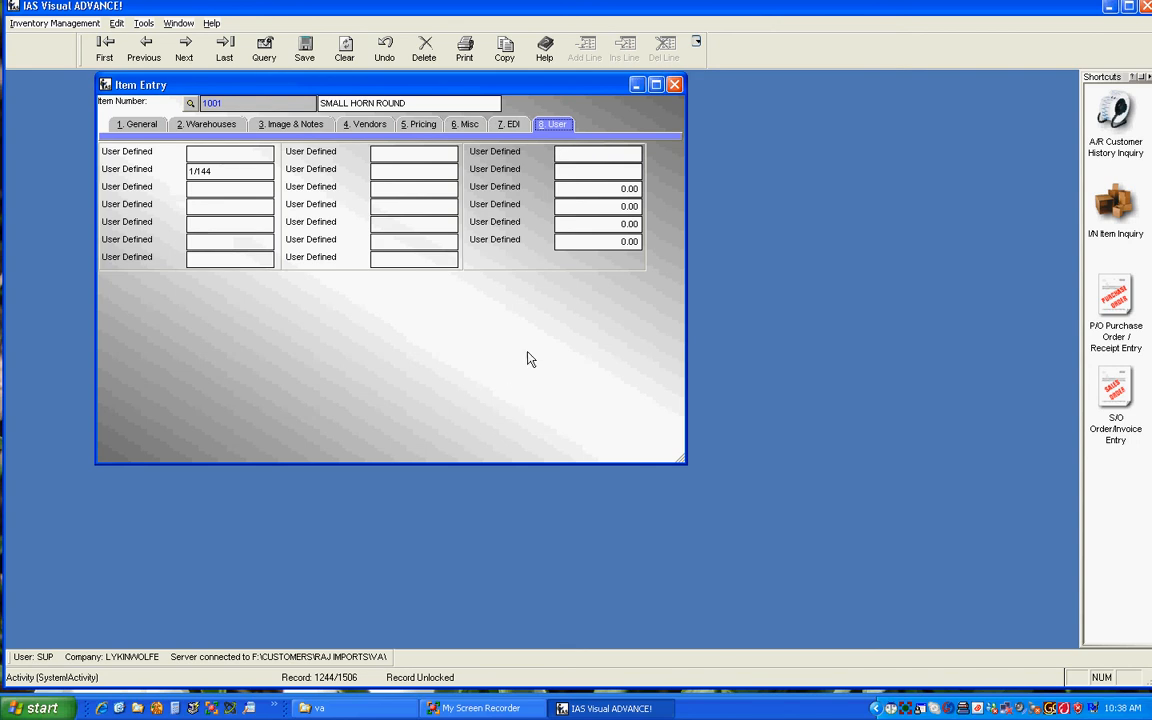
left_click(676, 85)
left_click(514, 401)
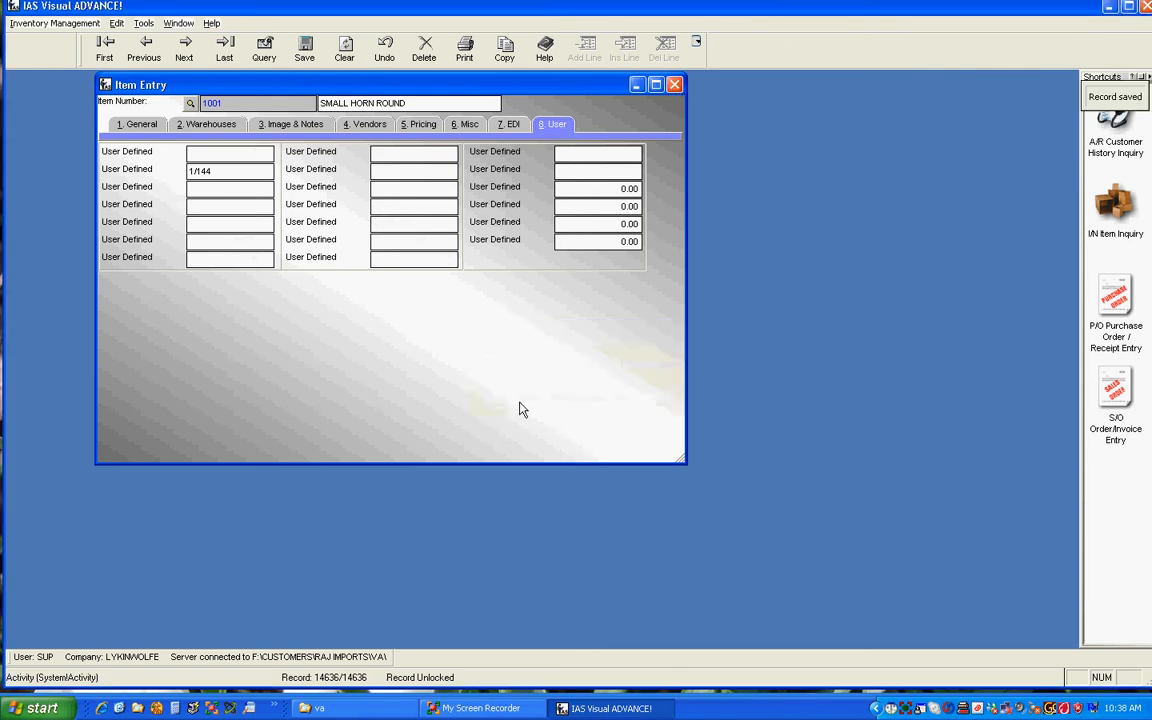
Step: Open Bill of Materials Entry and load the existing bill PASSTSM, Pet Urn Assortment - Small
mouse_move(108, 46)
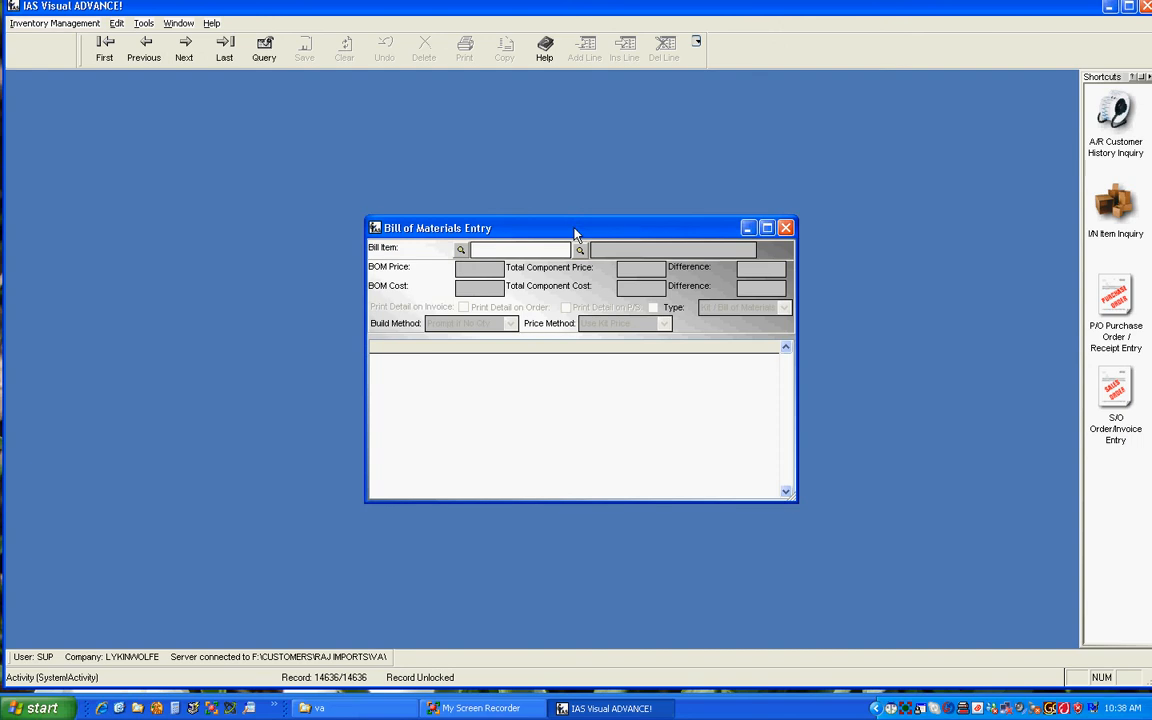
left_click(579, 249)
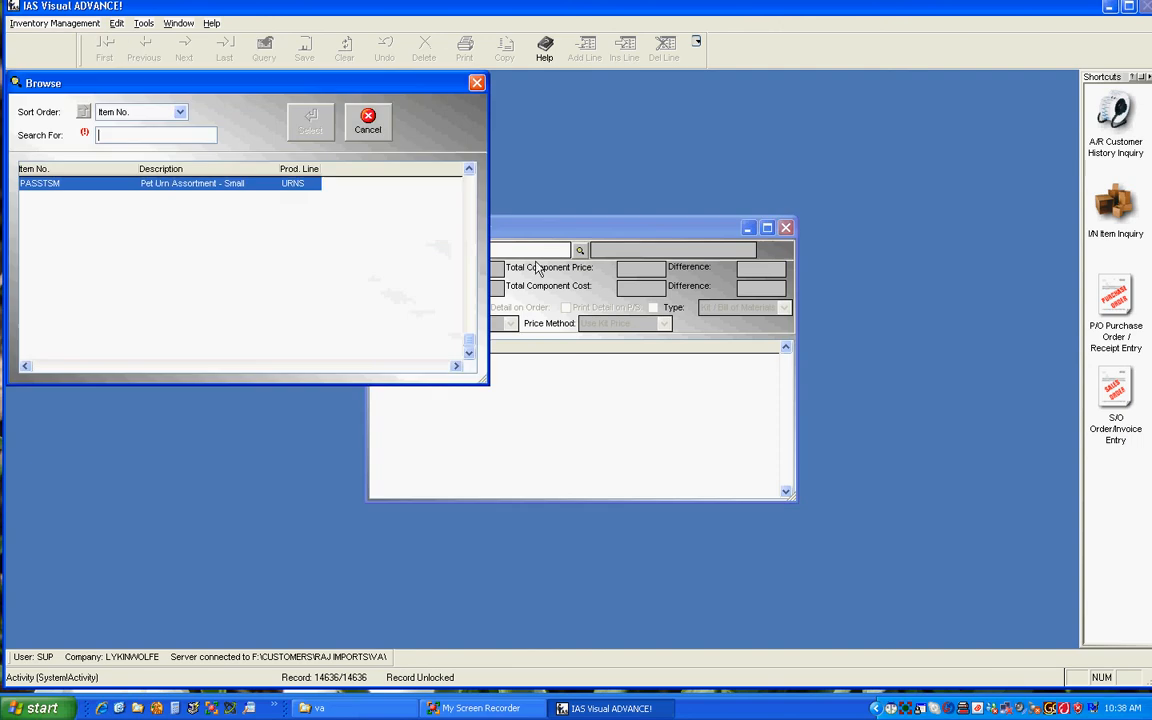
double_click(215, 183)
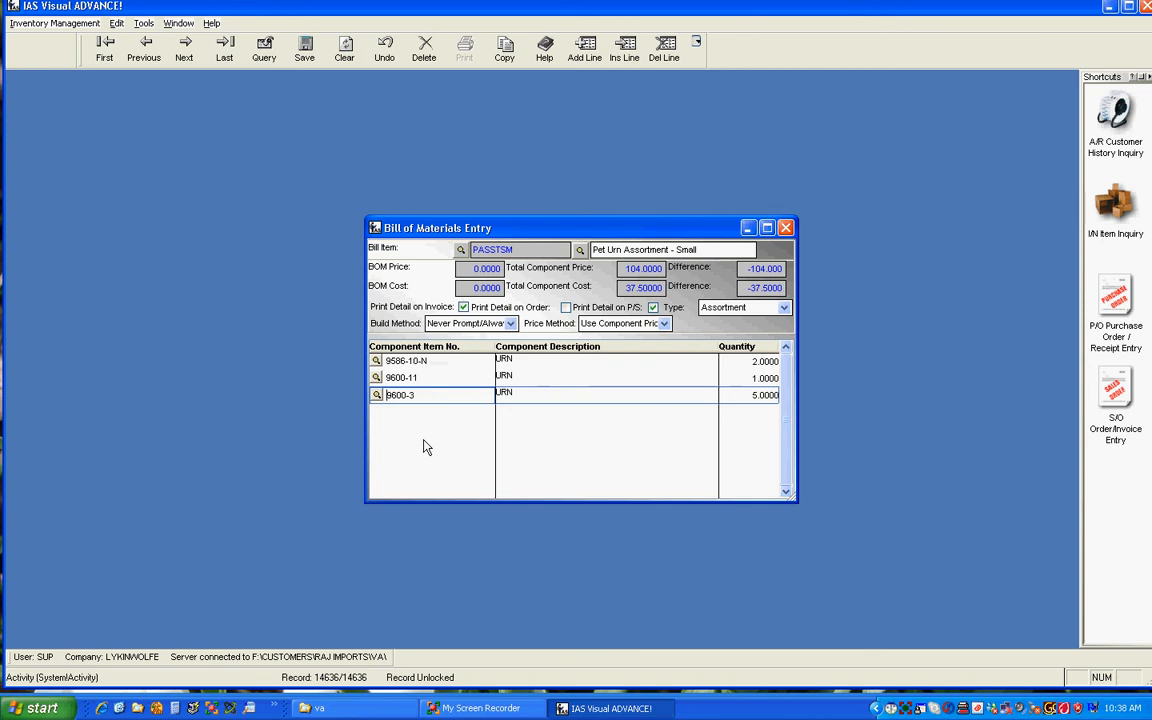
Step: Review the bill's build method and price method options, keeping Use Component Prices, and close the bill
left_click(510, 323)
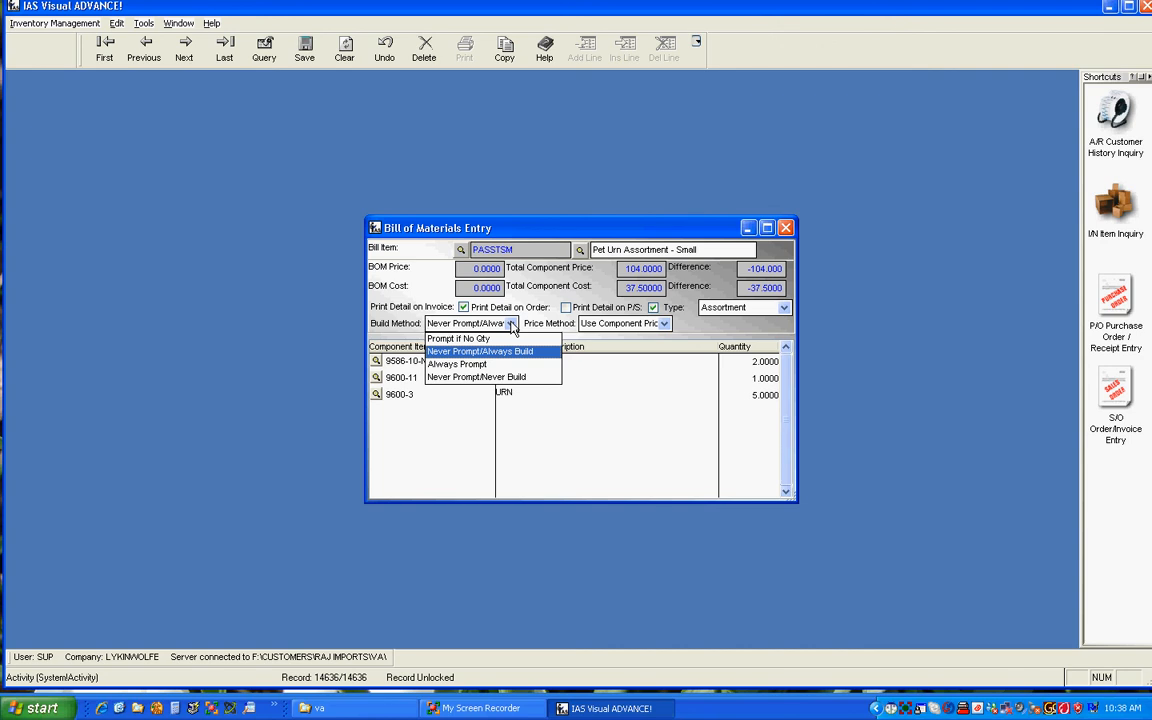
left_click(665, 325)
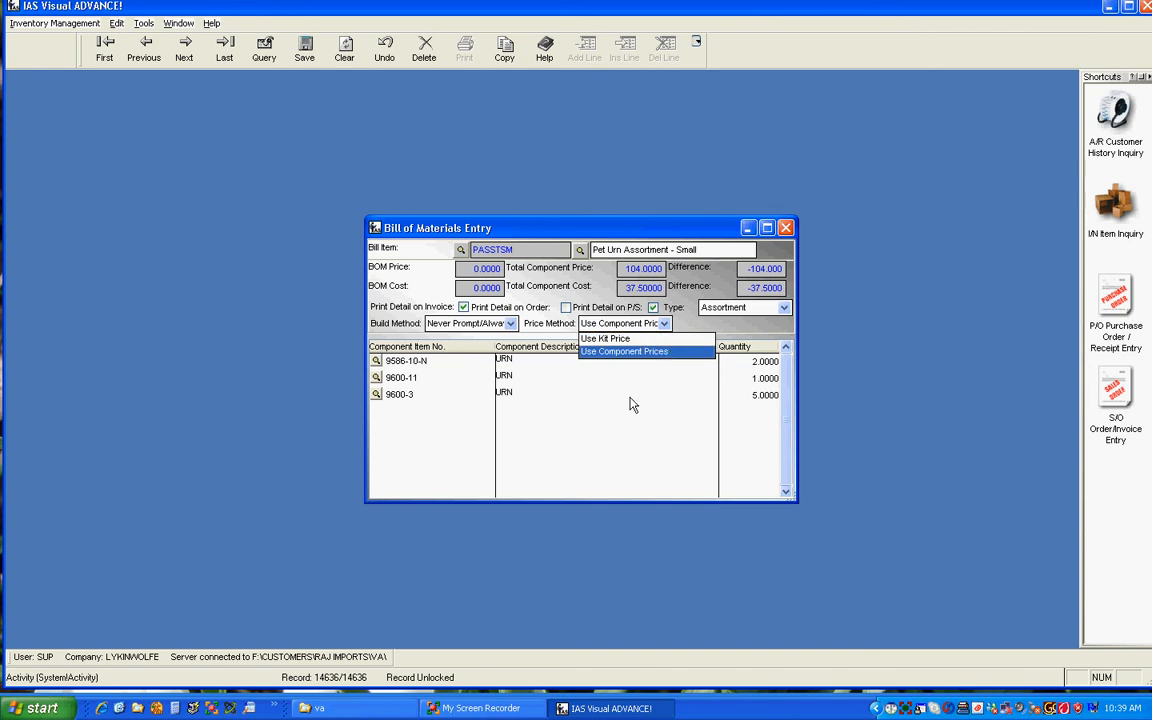
left_click(630, 351)
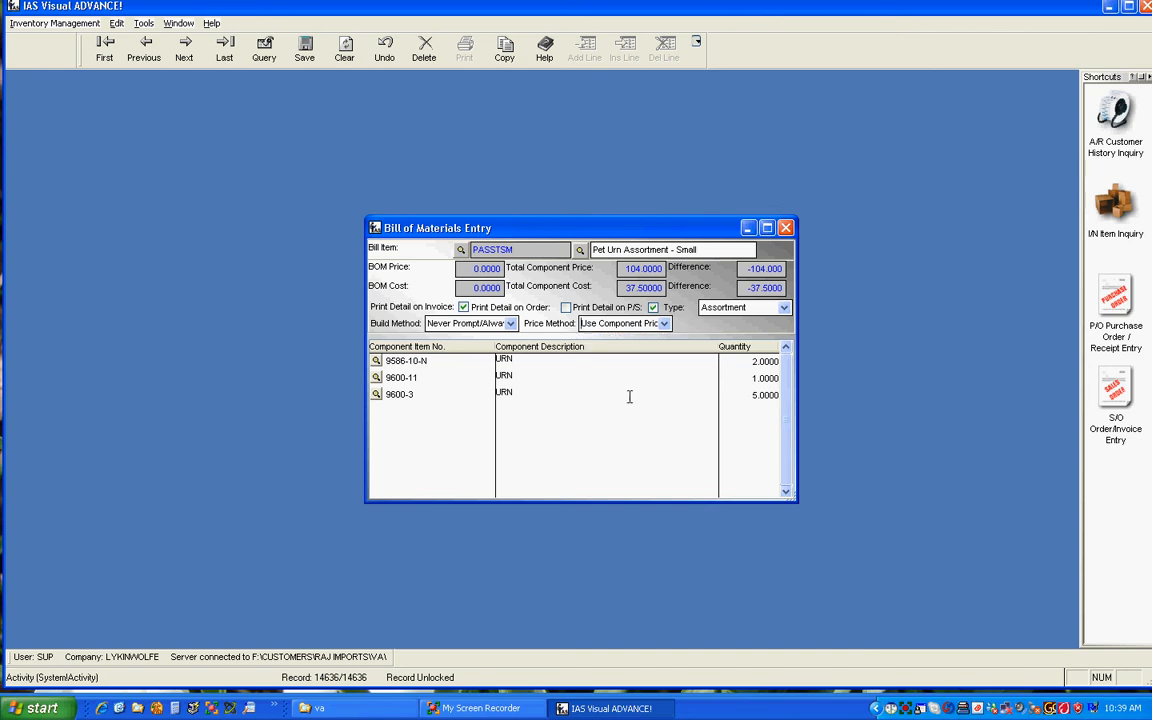
left_click(786, 229)
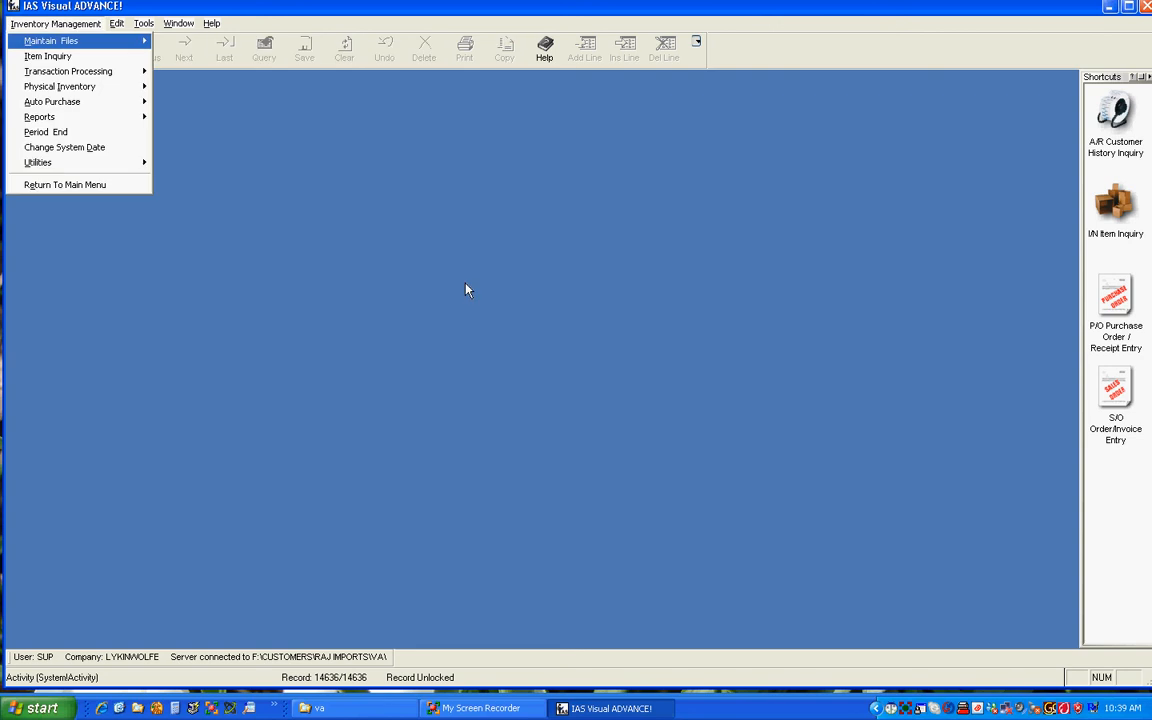
Step: Display the list of inventory file maintenance functions
mouse_move(120, 51)
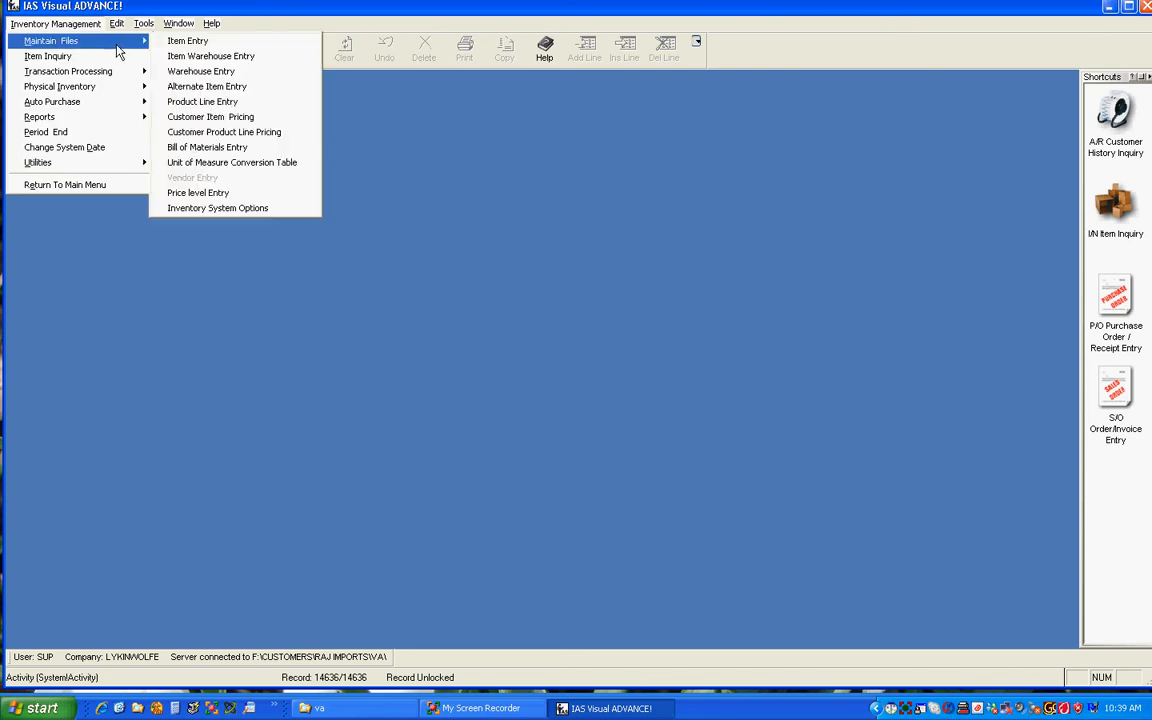